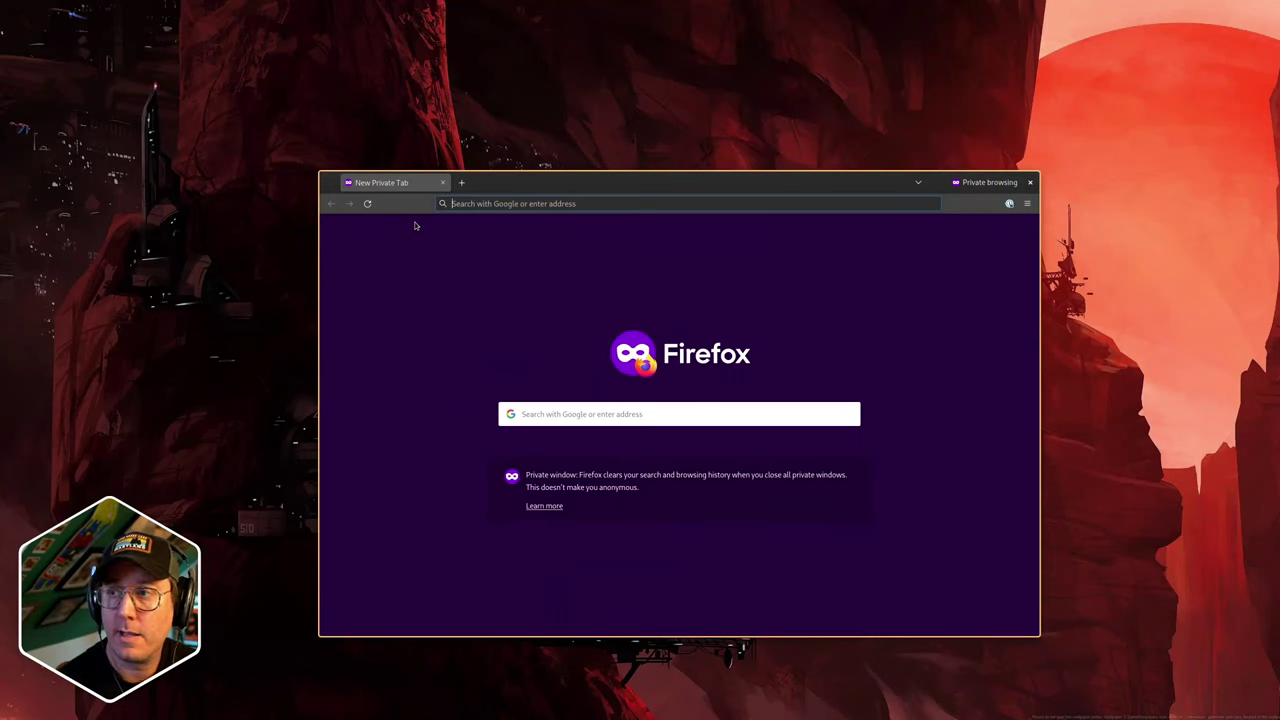
Search the web for "arch linux download" and open the official Arch Linux Downloads page
{"action": "type", "text": "arch linux"}
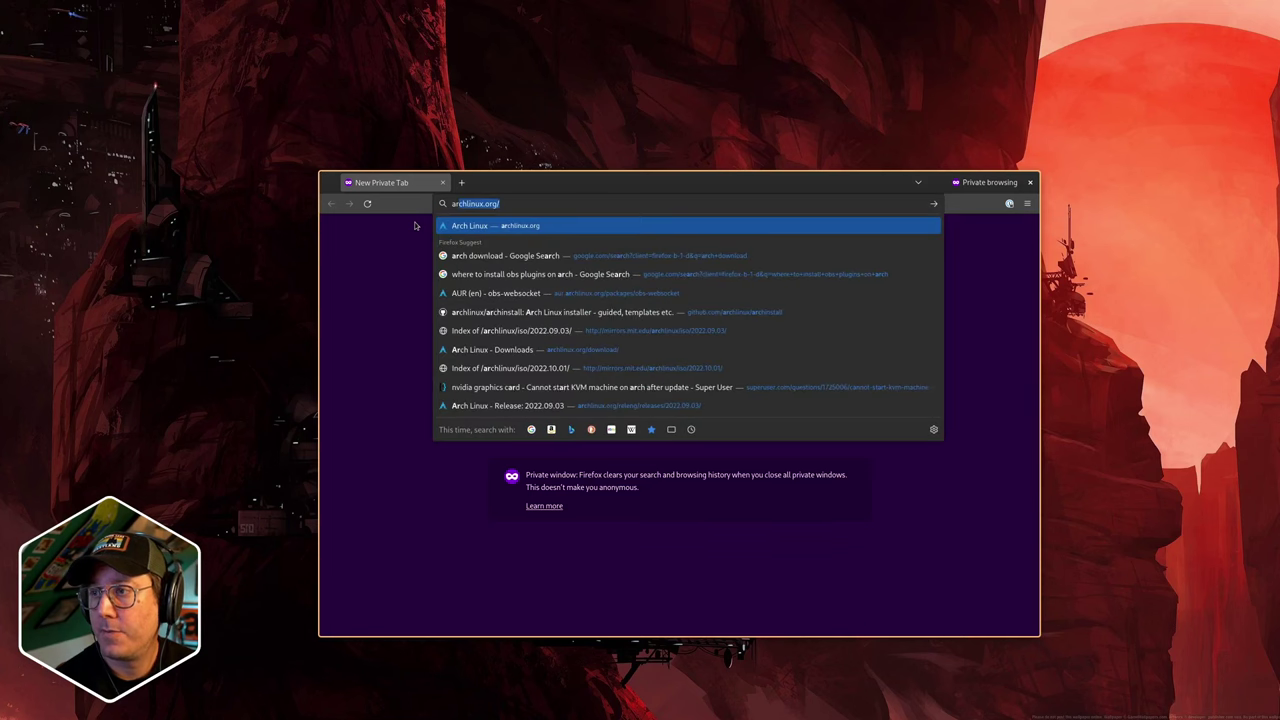
{"action": "type", "text": " download"}
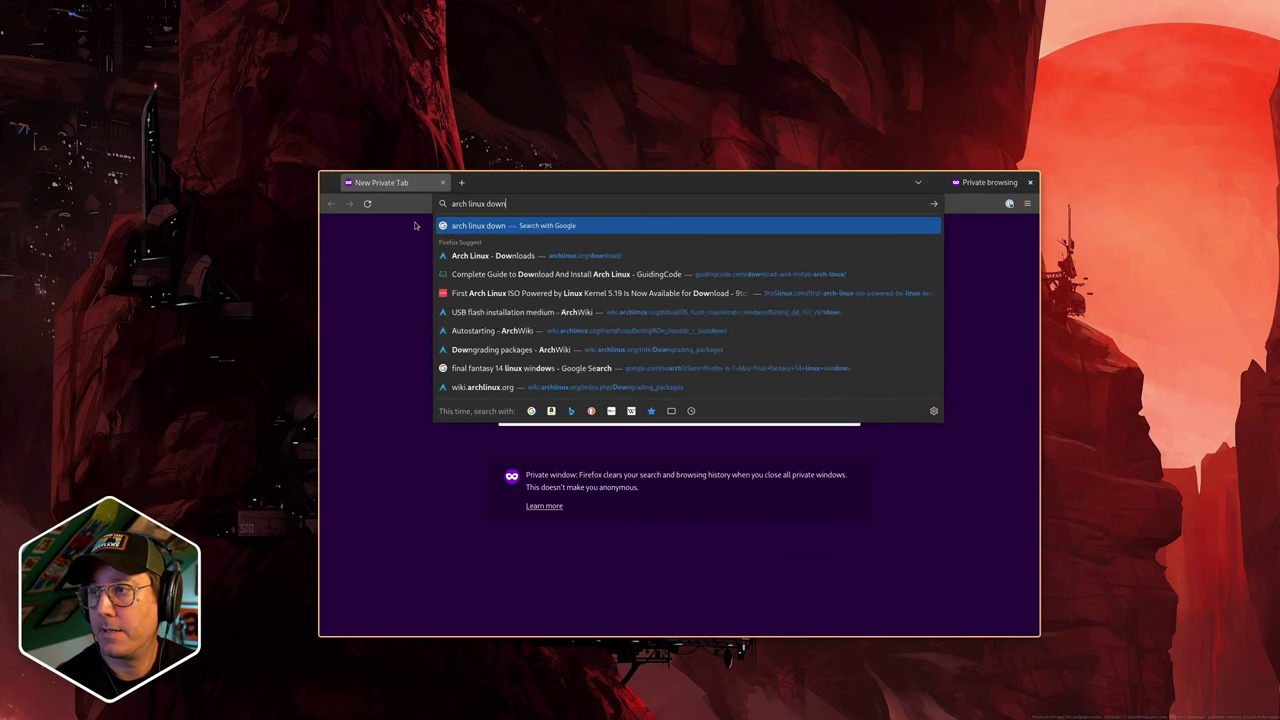
{"action": "key", "text": "Return"}
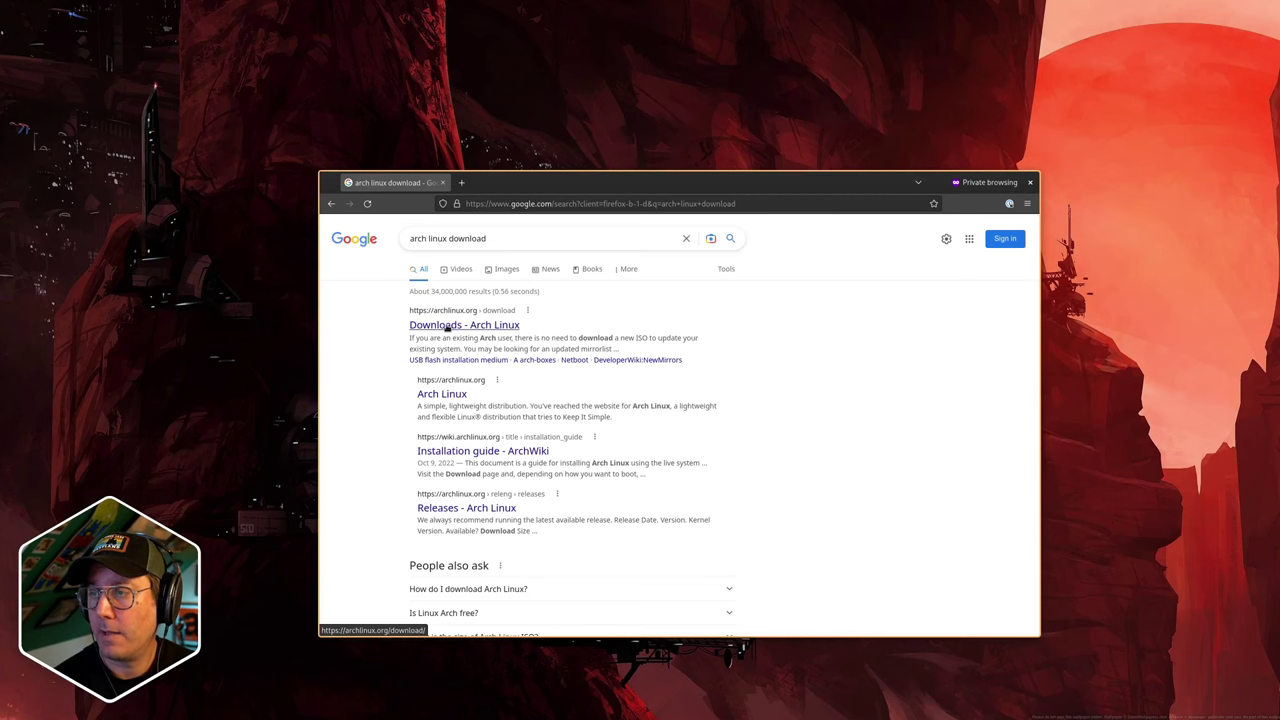
{"action": "left_click", "coordinate": [447, 328]}
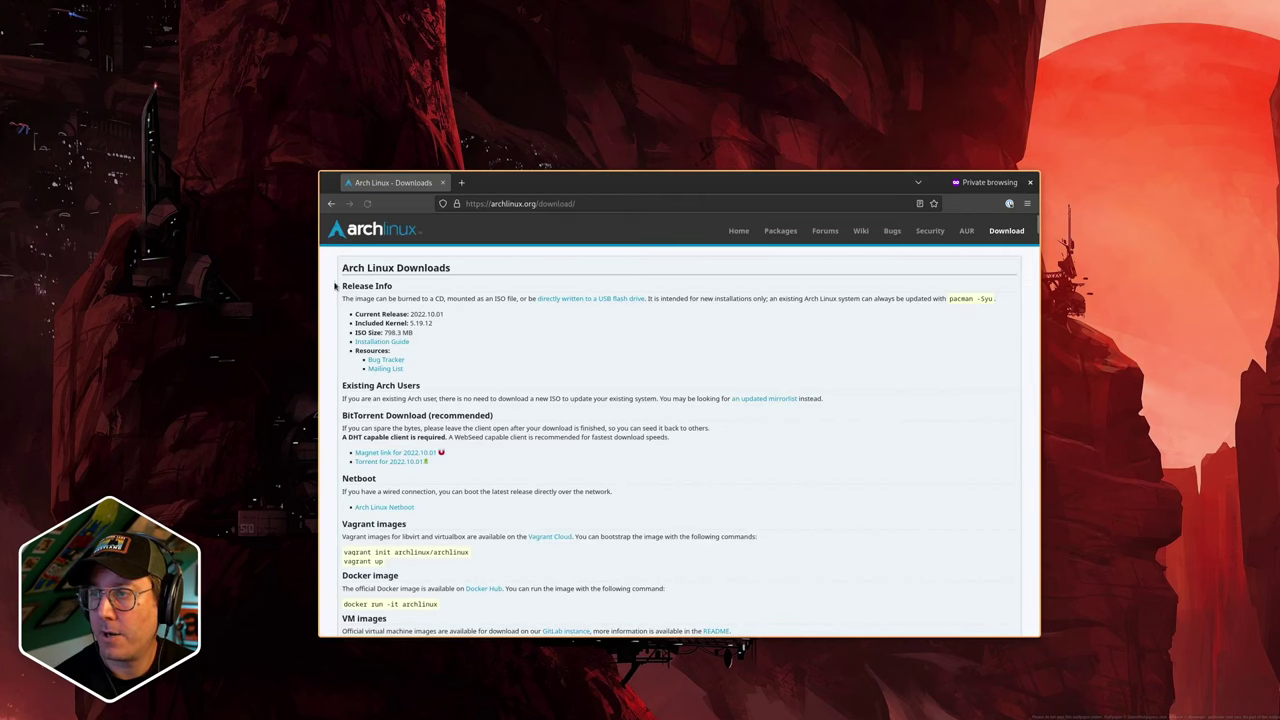
Find the United States section of the HTTP mirror list and open the mit.edu mirror
{"action": "scroll", "coordinate": [439, 374], "scroll_direction": "down", "scroll_amount": 20}
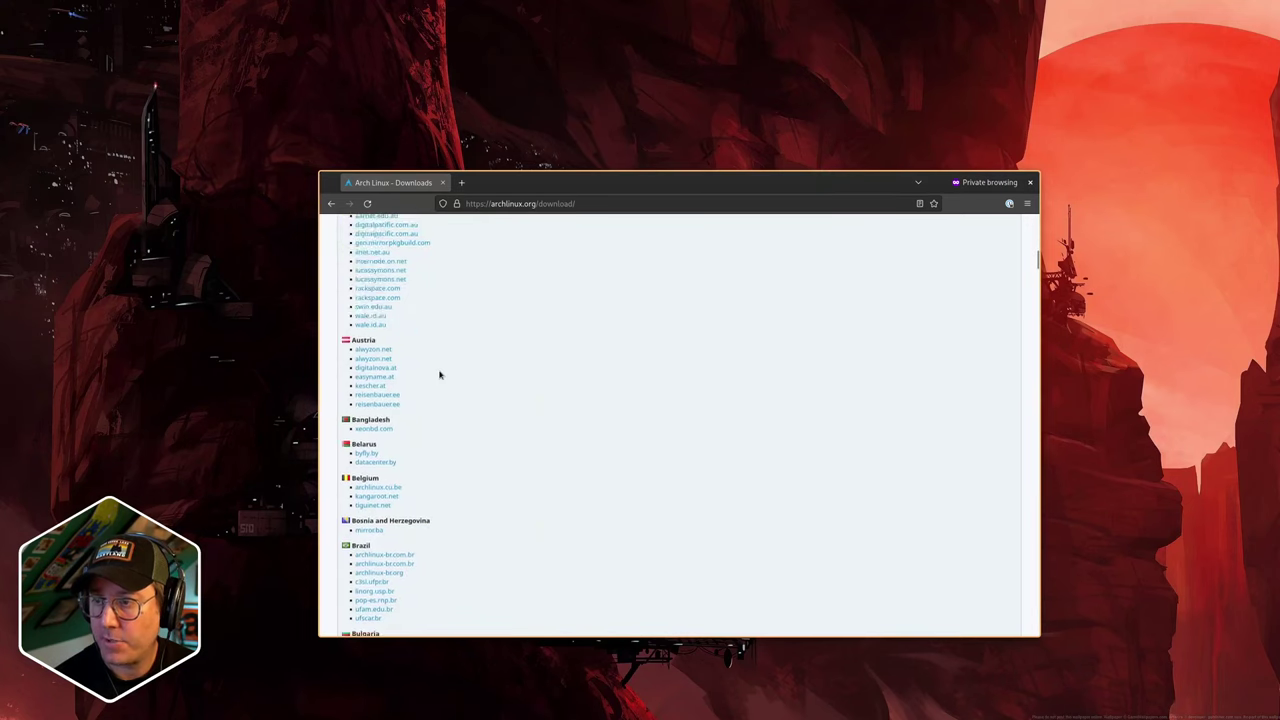
{"action": "scroll", "coordinate": [428, 382], "scroll_direction": "up", "scroll_amount": 20}
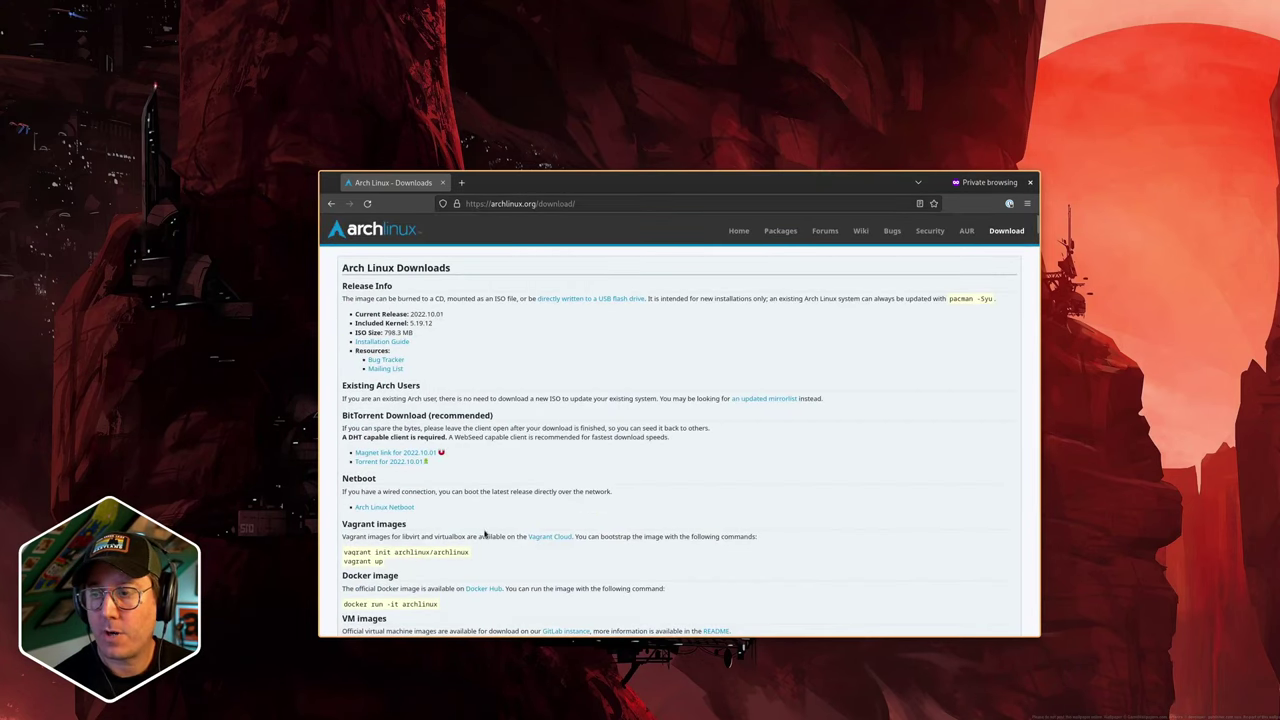
{"action": "scroll", "coordinate": [486, 534], "scroll_direction": "down", "scroll_amount": 15}
{"action": "scroll", "coordinate": [514, 508], "scroll_direction": "down", "scroll_amount": 6}
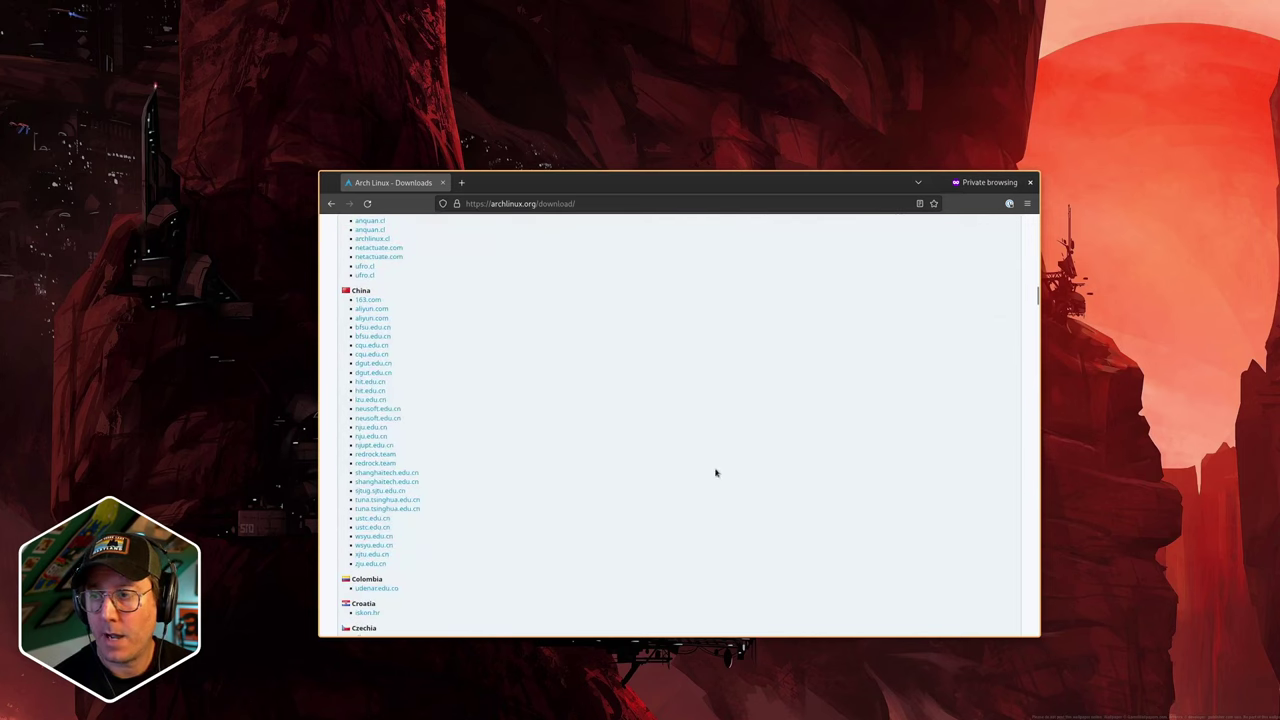
{"action": "left_click_drag", "start_coordinate": [1037, 298], "coordinate": [1003, 586]}
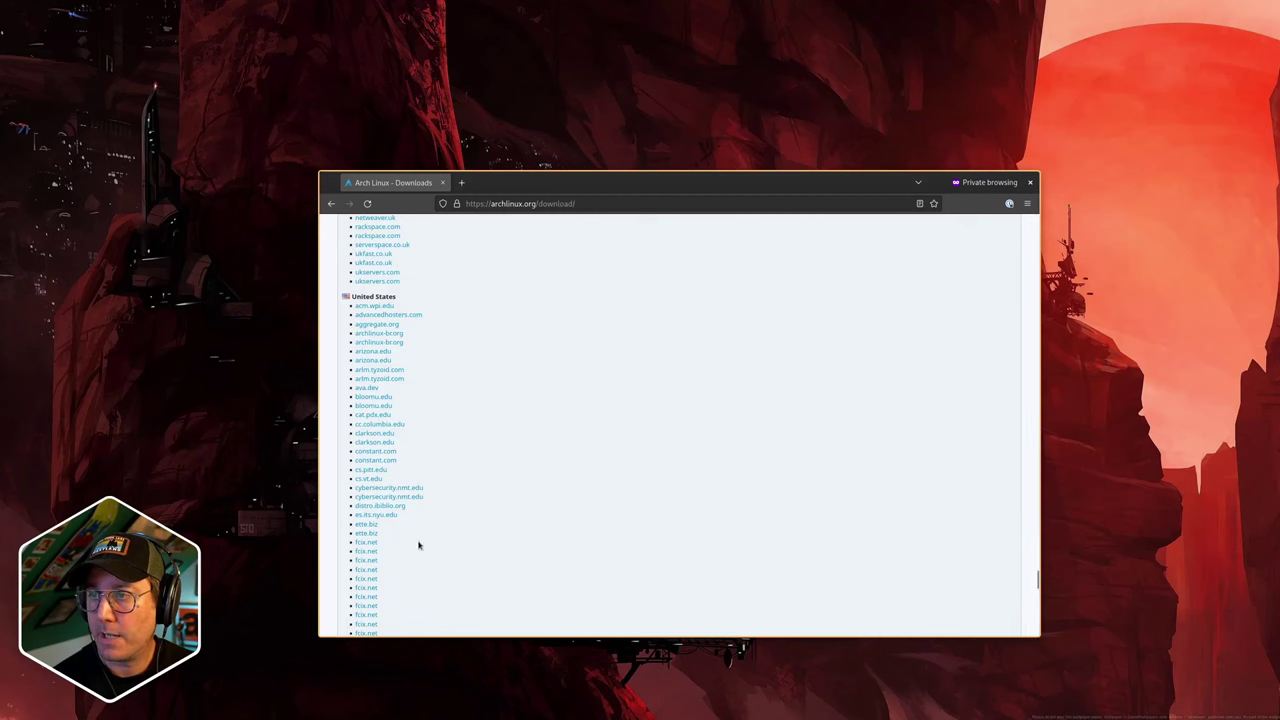
{"action": "scroll", "coordinate": [440, 531], "scroll_direction": "down", "scroll_amount": 5}
{"action": "scroll", "coordinate": [440, 535], "scroll_direction": "down", "scroll_amount": 4}
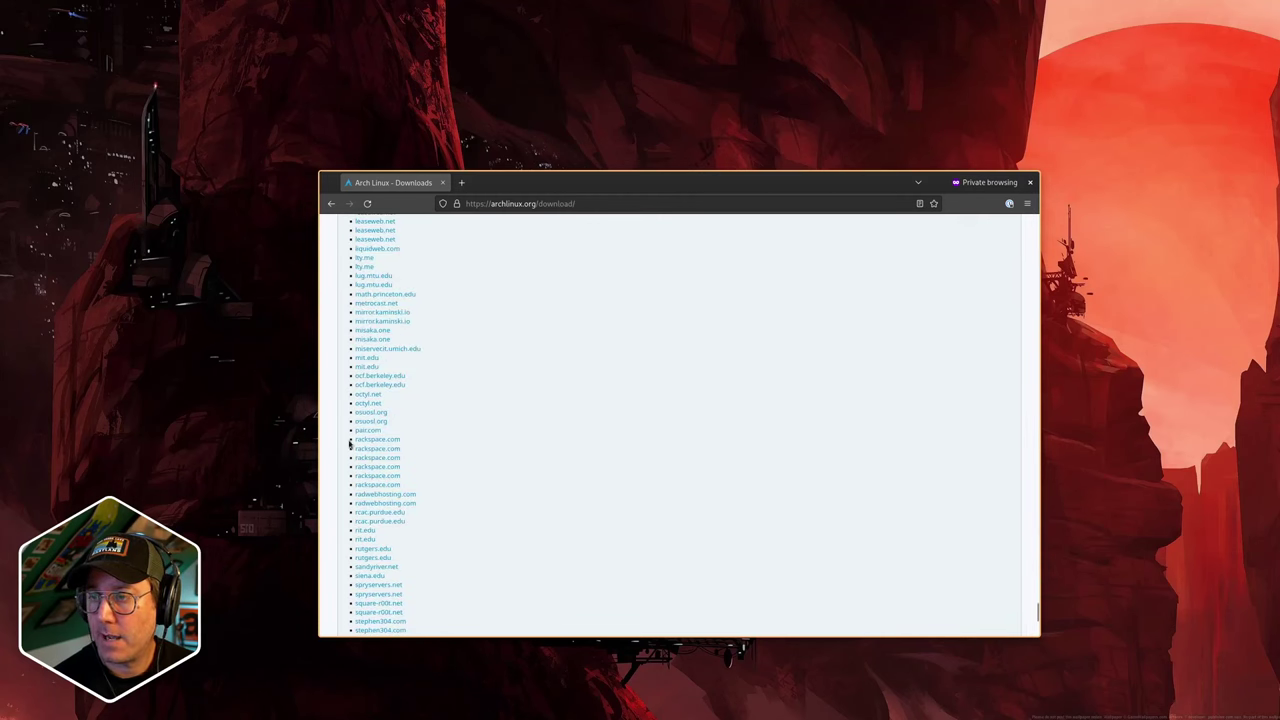
{"action": "left_click", "coordinate": [364, 359]}
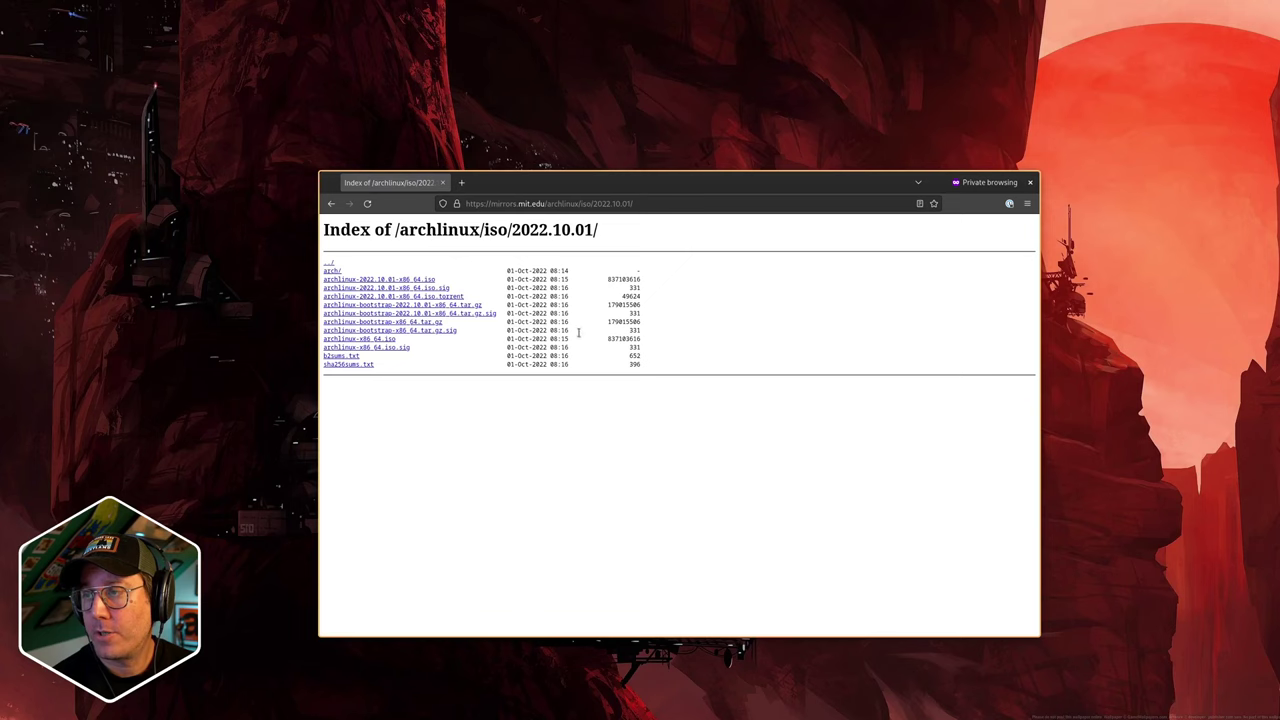
Download archlinux-2022.10.01-x86_64.iso from the mirror's 2022.10.01 directory
{"action": "triple_click", "coordinate": [527, 232]}
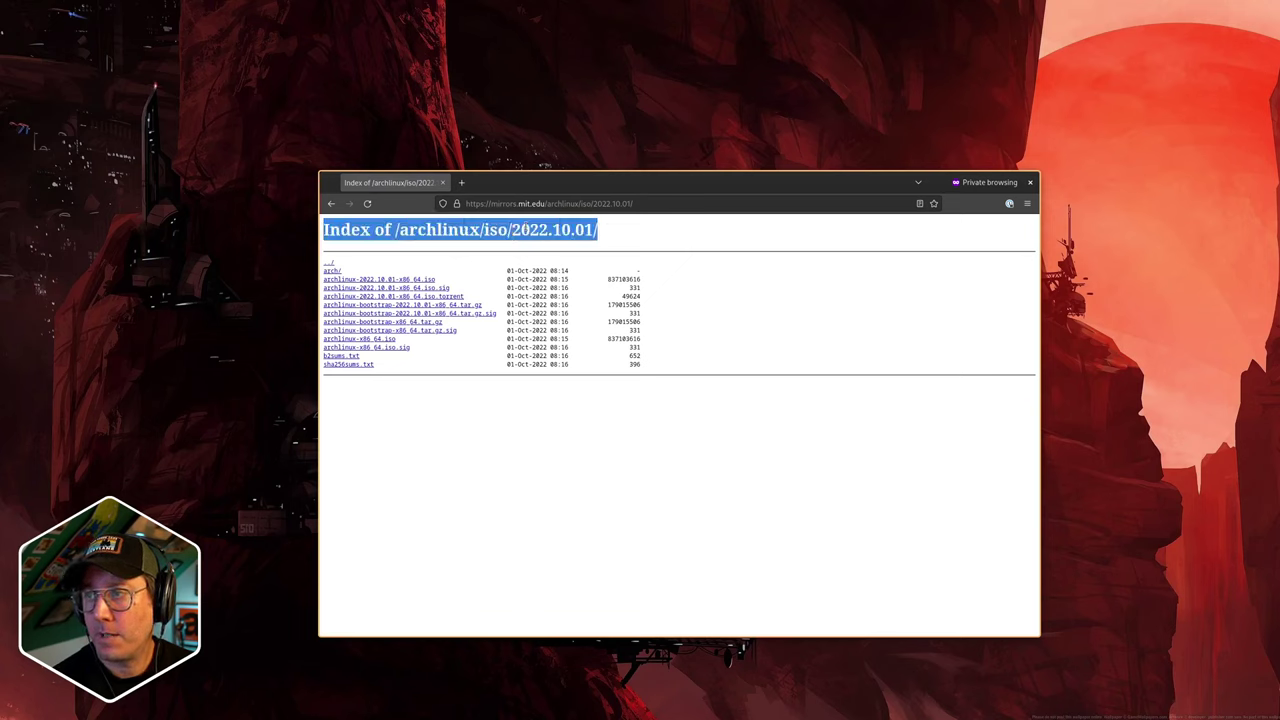
{"action": "left_click", "coordinate": [389, 283]}
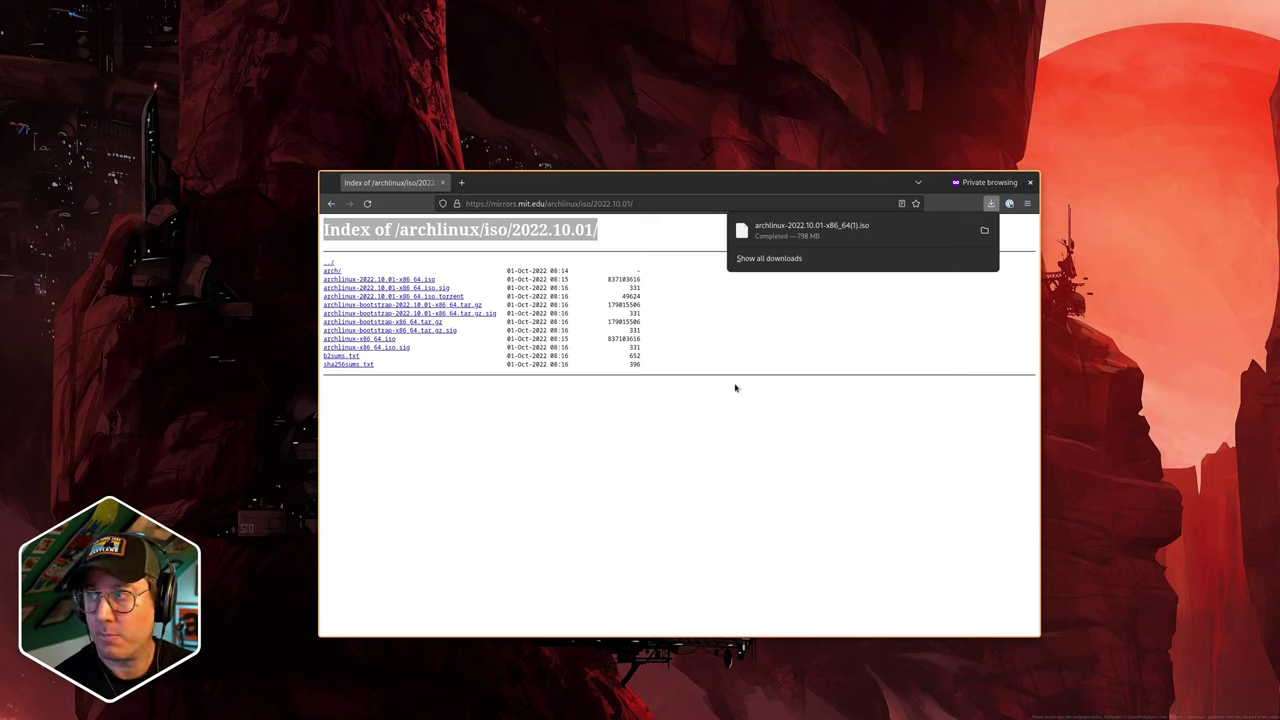
{"action": "left_click", "coordinate": [903, 346]}
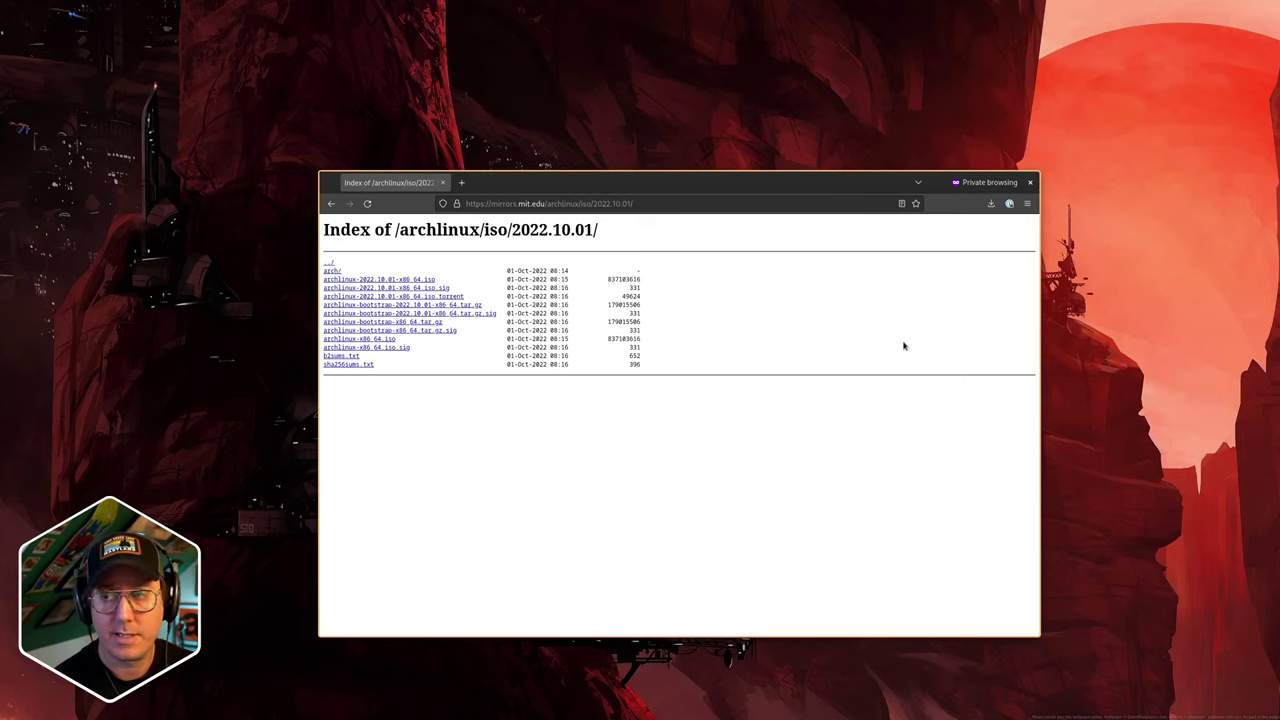
Open the balenaEtcher website in a new tab and look over its download section and feature list
{"action": "key", "text": "ctrl+t"}
{"action": "type", "text": "balen"}
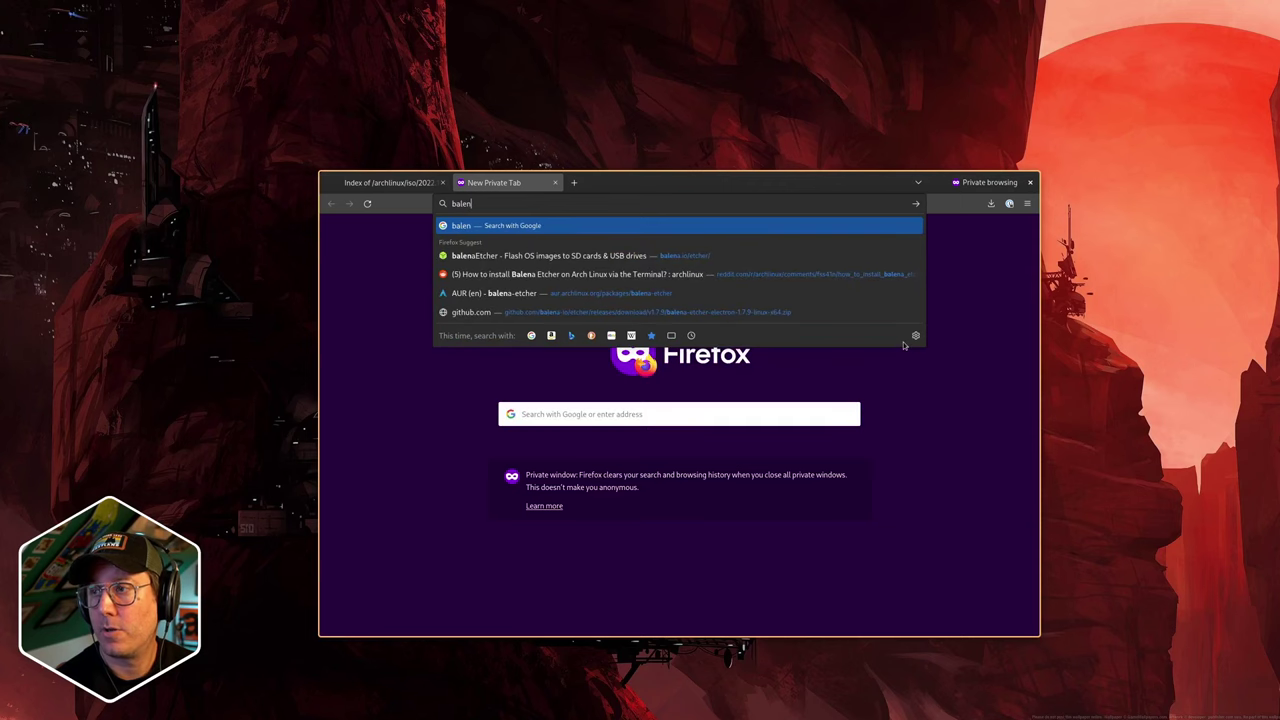
{"action": "key", "text": "Down"}
{"action": "key", "text": "Return"}
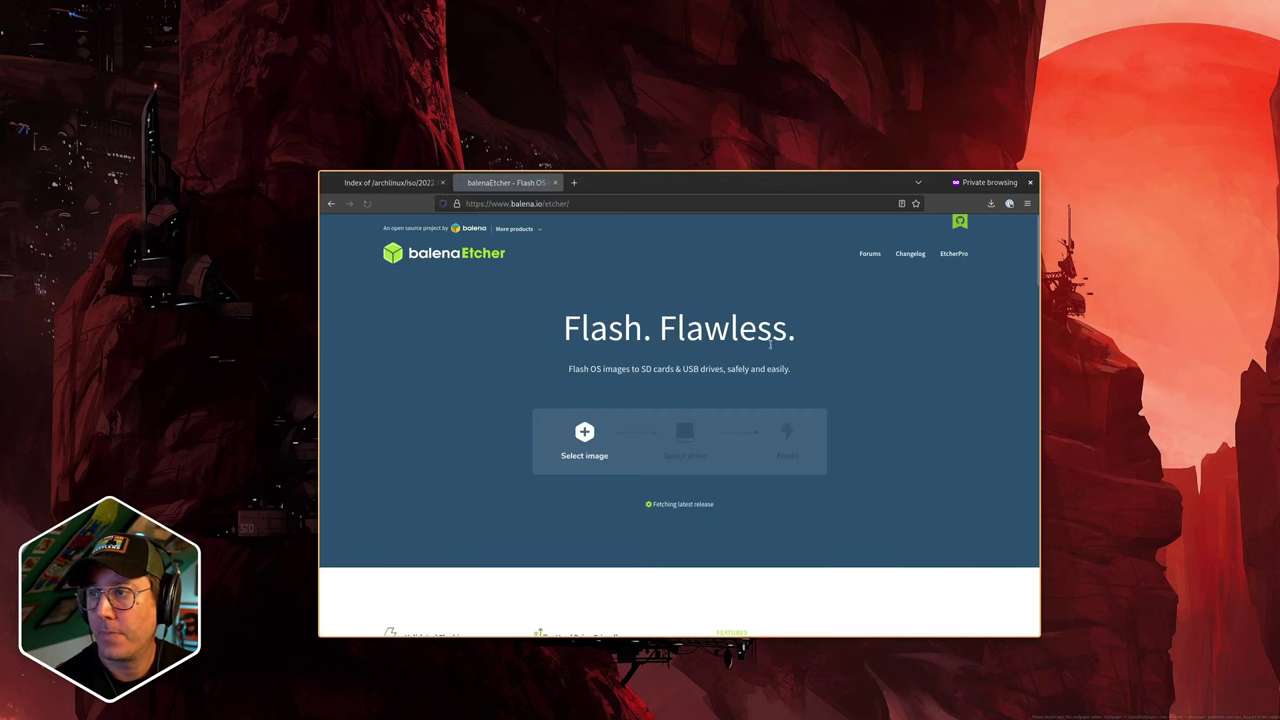
{"action": "scroll", "coordinate": [680, 373], "scroll_direction": "down", "scroll_amount": 3}
{"action": "scroll", "coordinate": [680, 373], "scroll_direction": "up", "scroll_amount": 3}
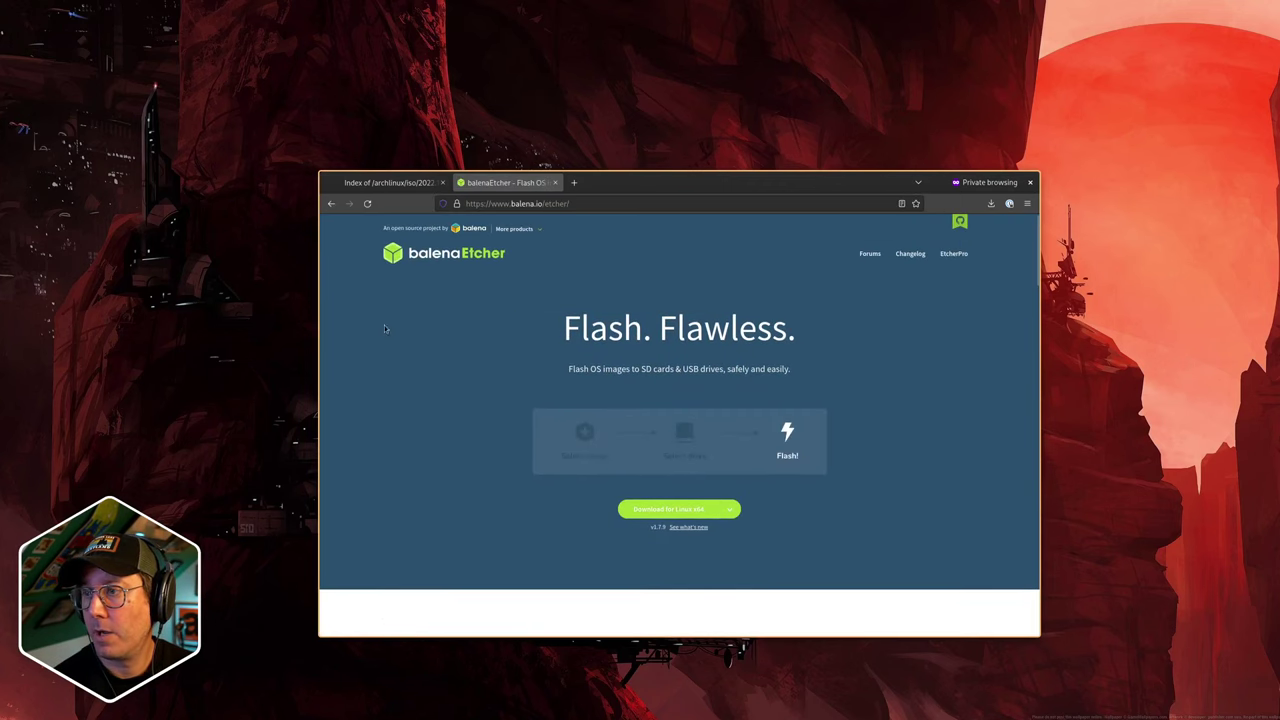
{"action": "scroll", "coordinate": [453, 262], "scroll_direction": "down", "scroll_amount": 3}
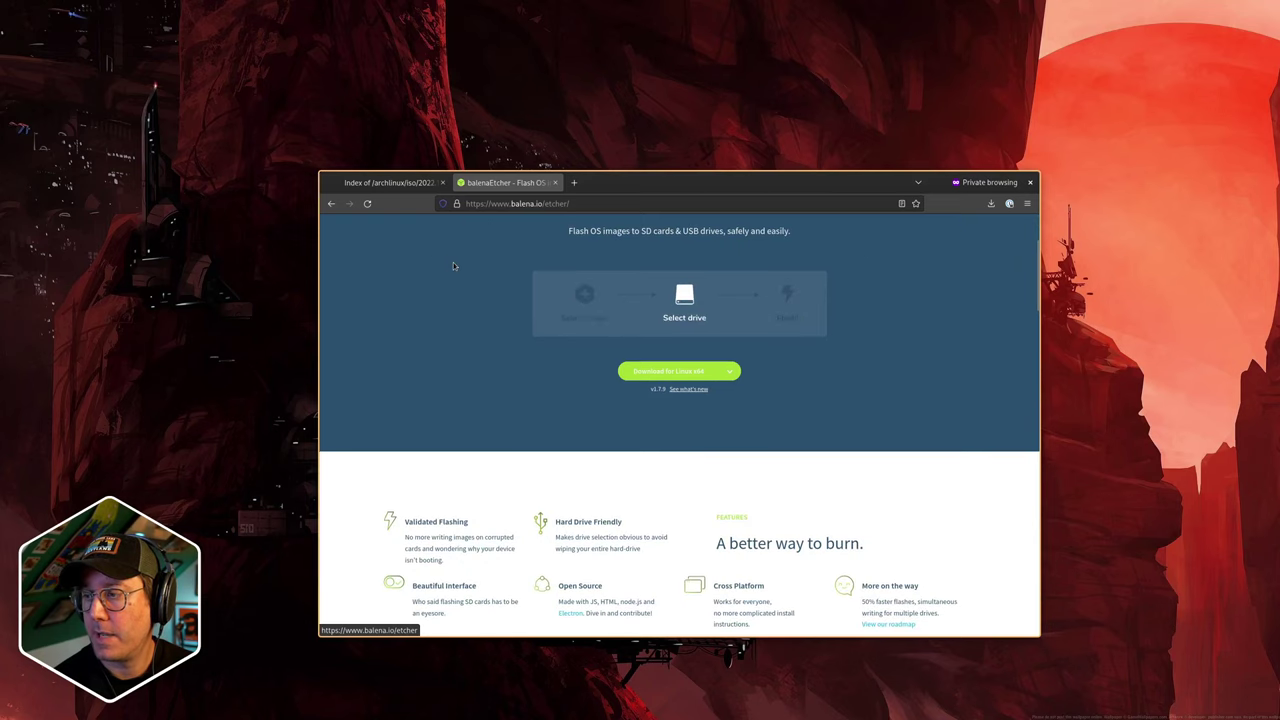
{"action": "scroll", "coordinate": [453, 262], "scroll_direction": "up", "scroll_amount": 3}
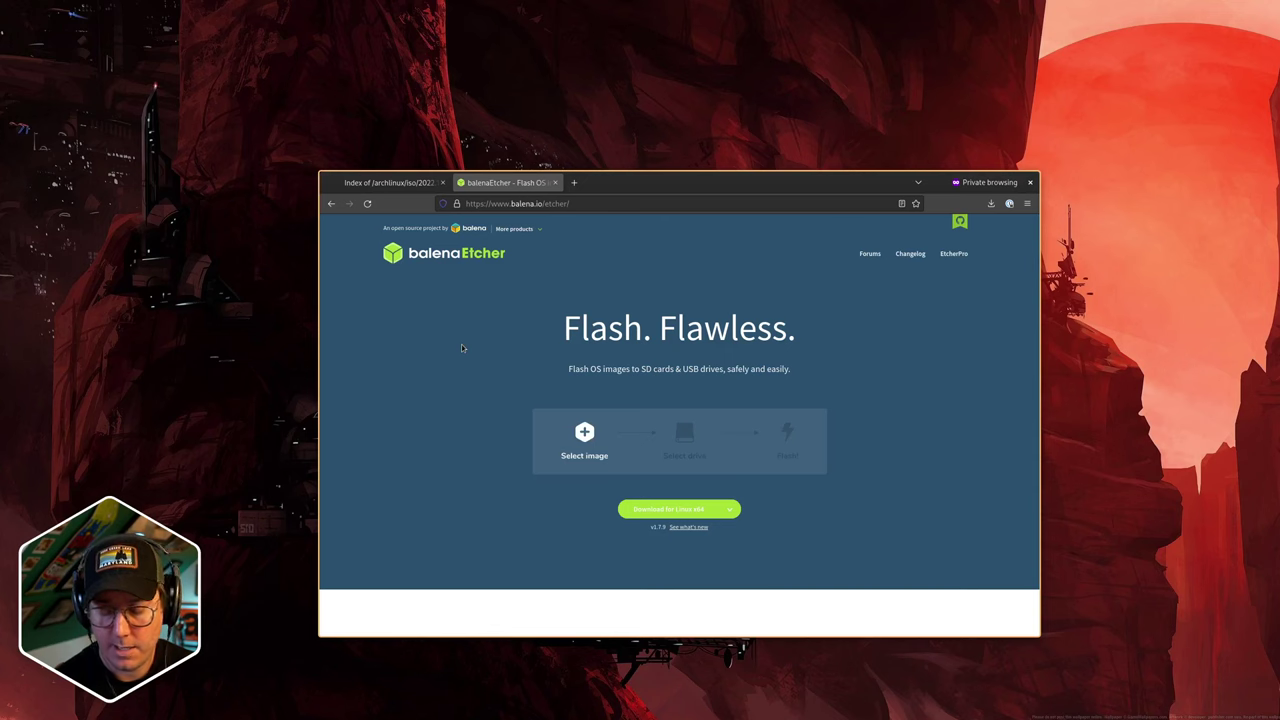
Switch to the Disks utility, place its window over the browser, and view the 2.0 TB disk's details
{"action": "key", "text": "super"}
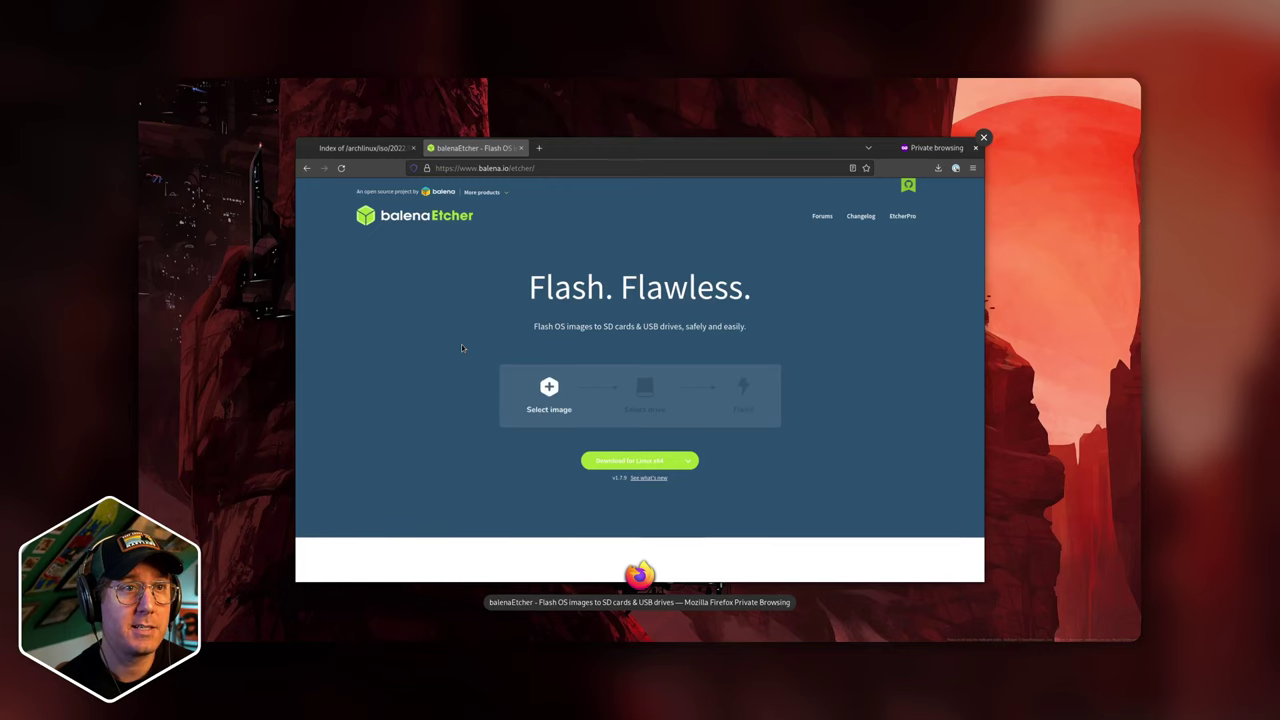
{"action": "type", "text": "disks"}
{"action": "key", "text": "Return"}
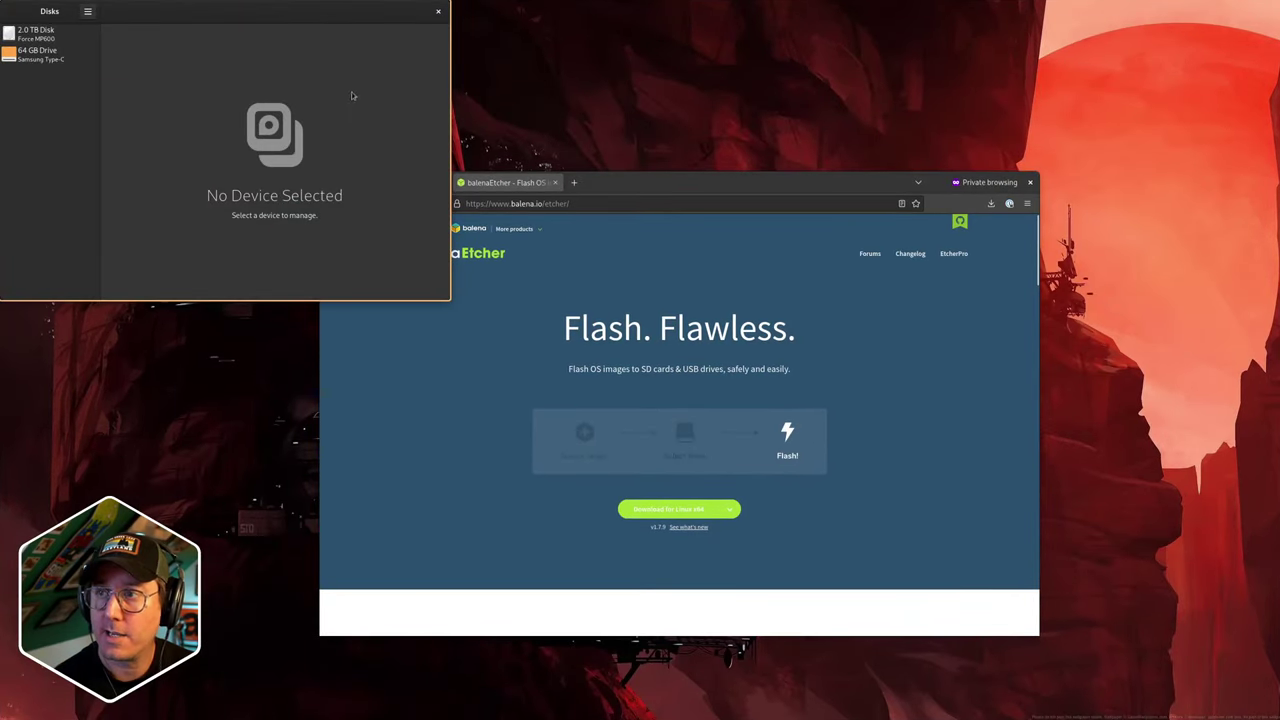
{"action": "left_click_drag", "start_coordinate": [336, 9], "coordinate": [712, 258]}
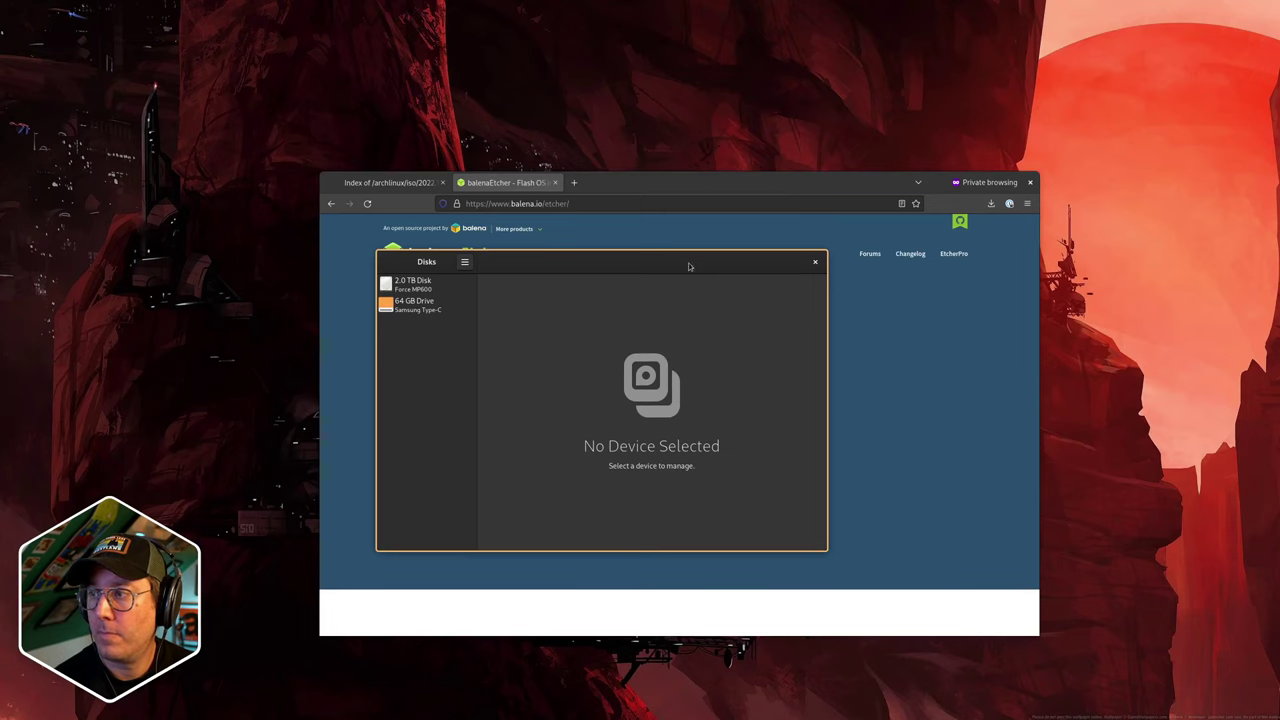
{"action": "left_click_drag", "start_coordinate": [688, 266], "coordinate": [772, 125]}
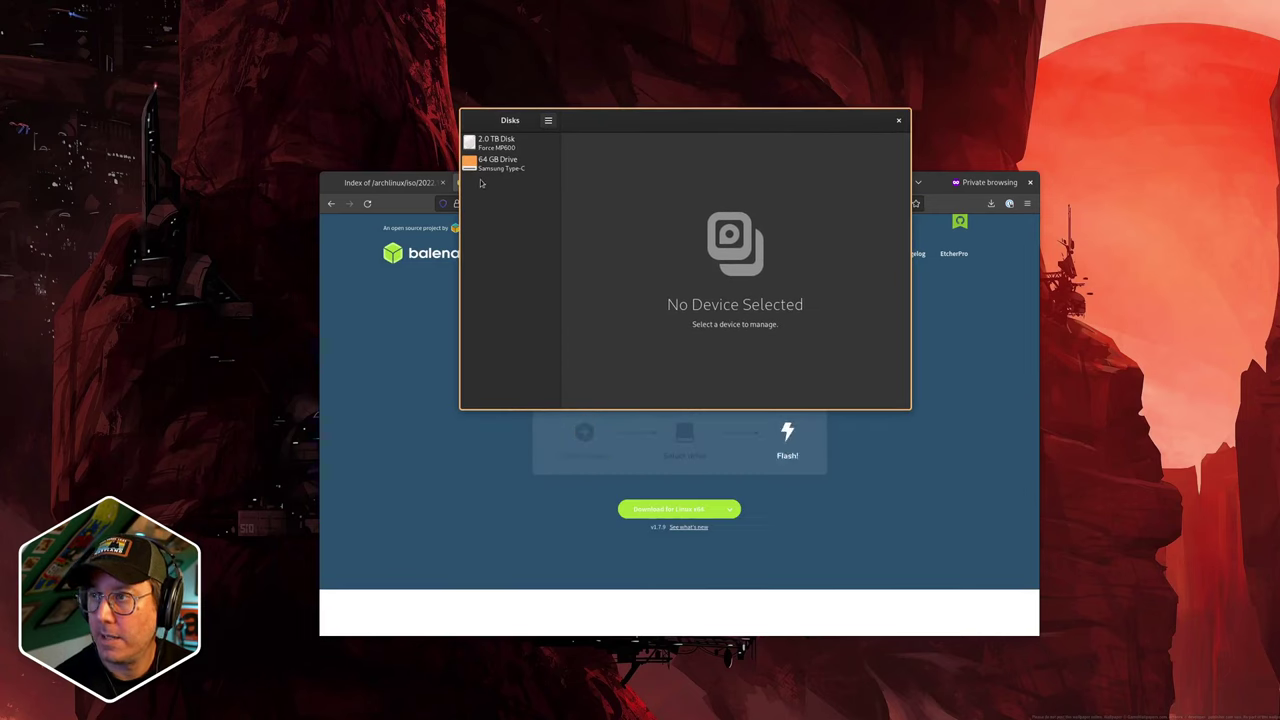
{"action": "left_click", "coordinate": [486, 146]}
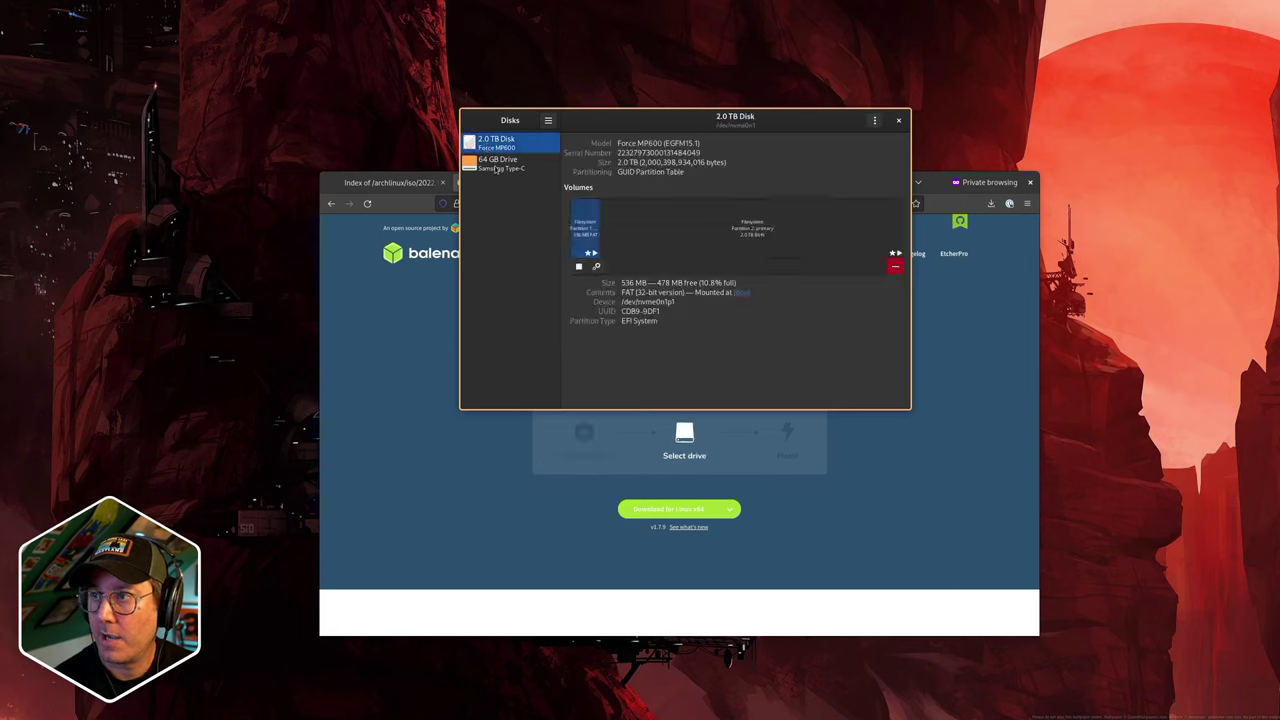
Format the 64 GB Samsung Type-C drive with a quick erase and MBR / DOS partitioning
{"action": "left_click", "coordinate": [494, 164]}
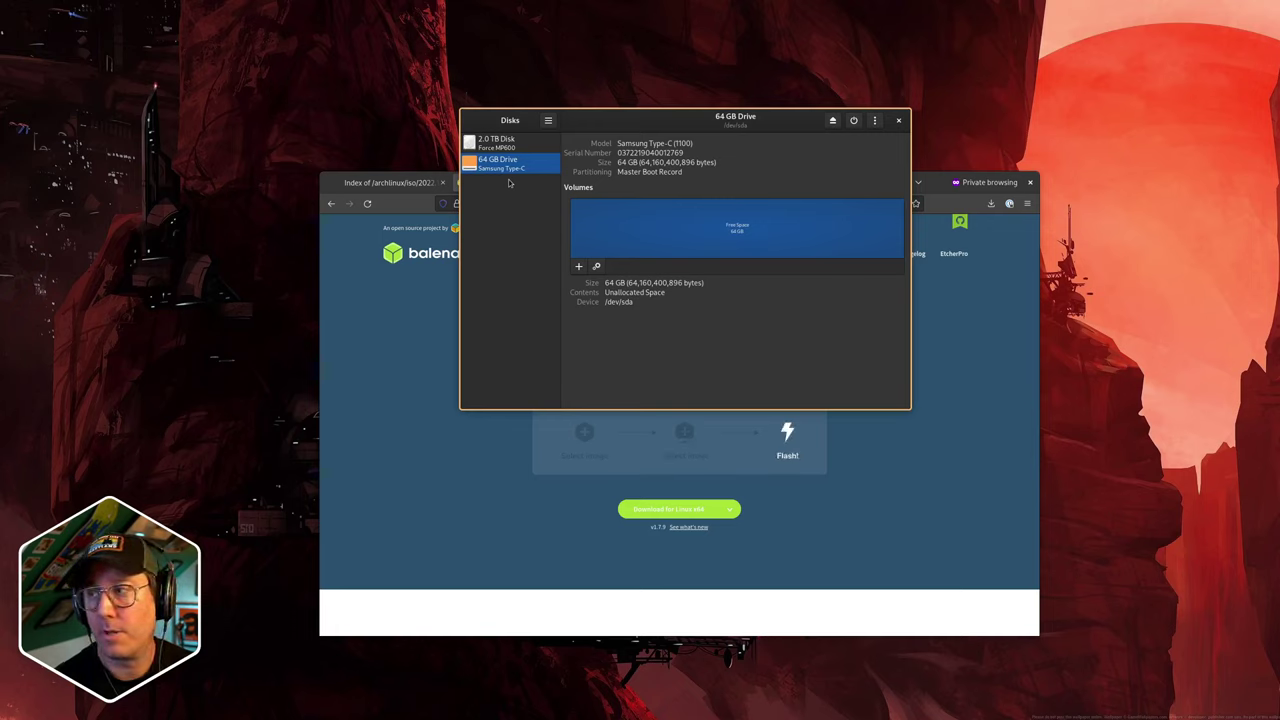
{"action": "left_click", "coordinate": [875, 121]}
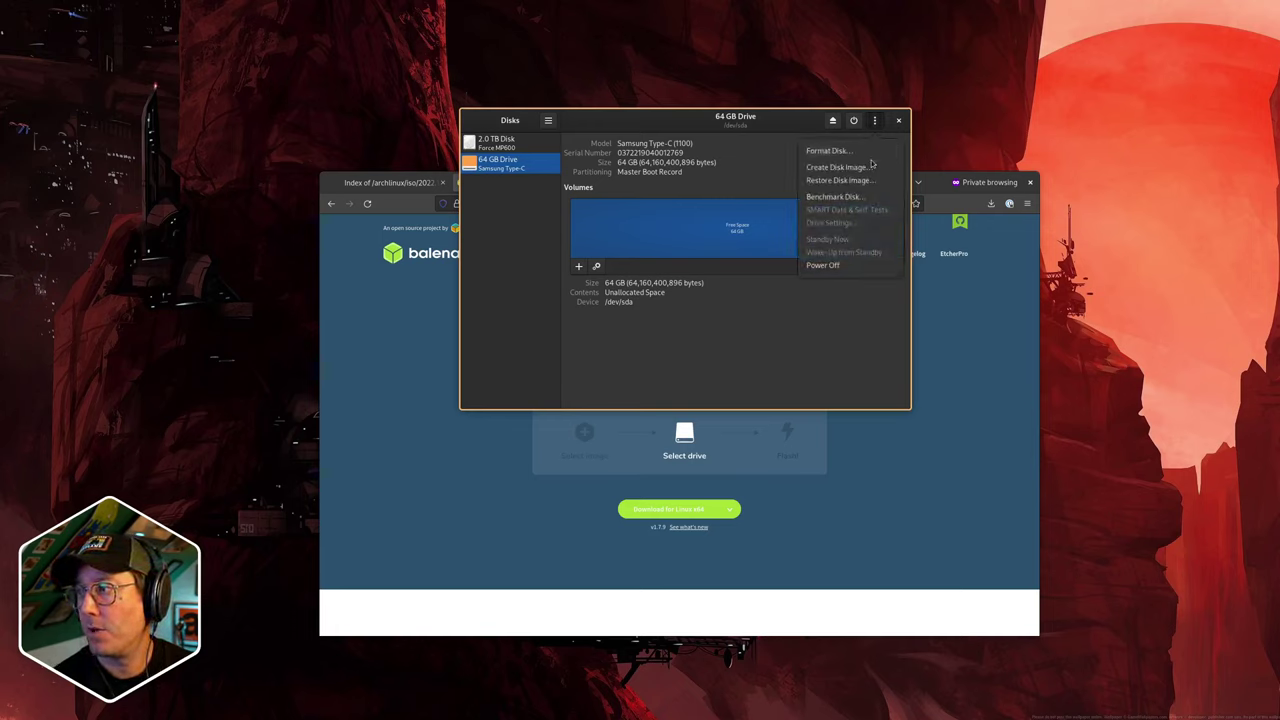
{"action": "left_click", "coordinate": [830, 156]}
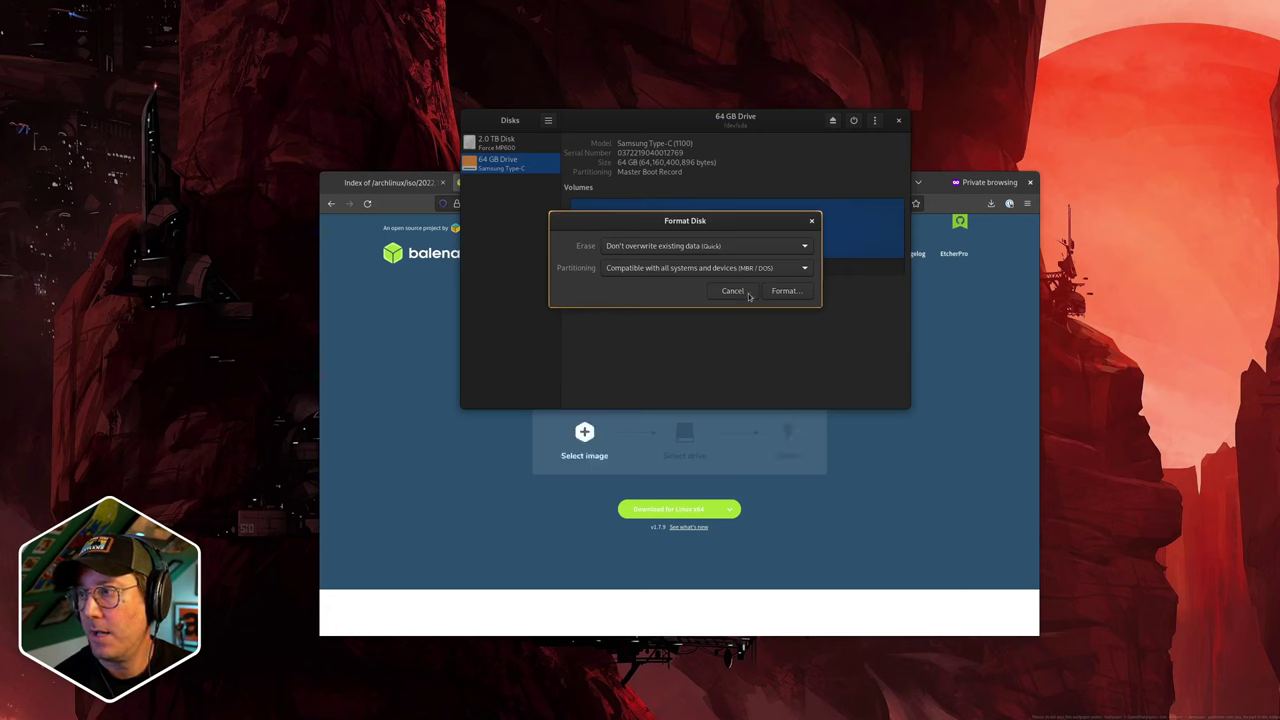
{"action": "left_click", "coordinate": [779, 293]}
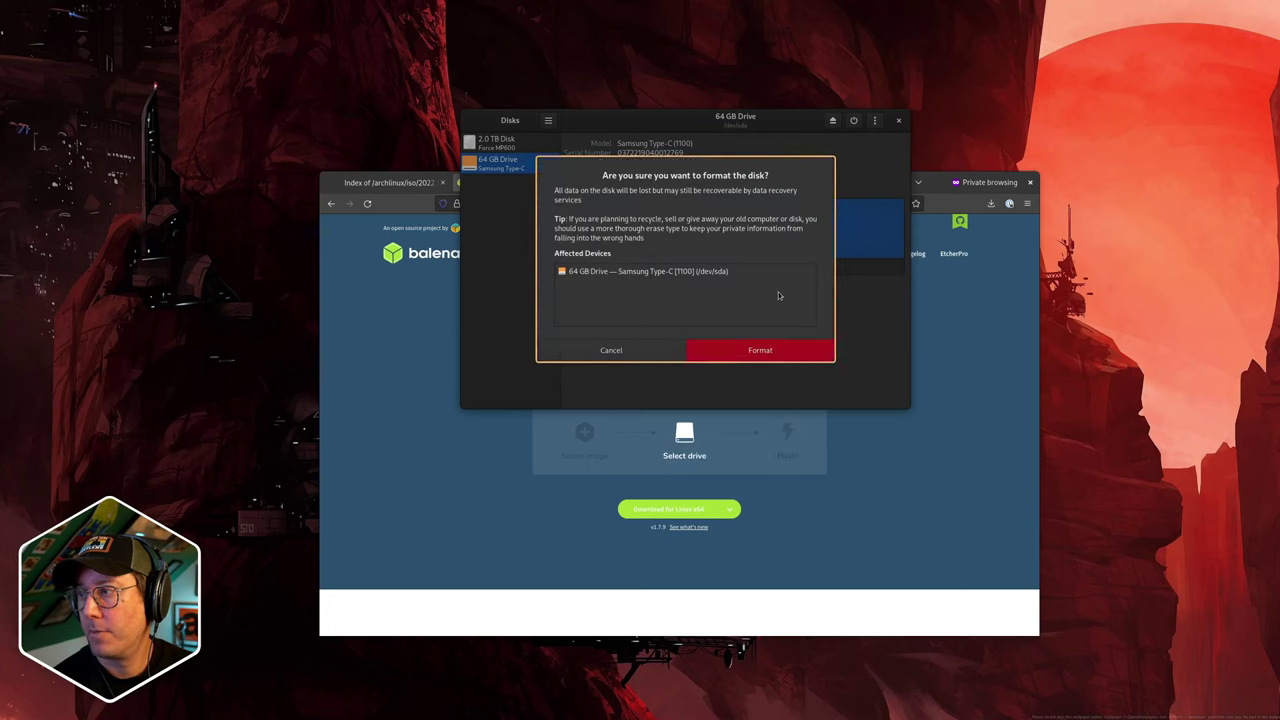
{"action": "left_click", "coordinate": [766, 350]}
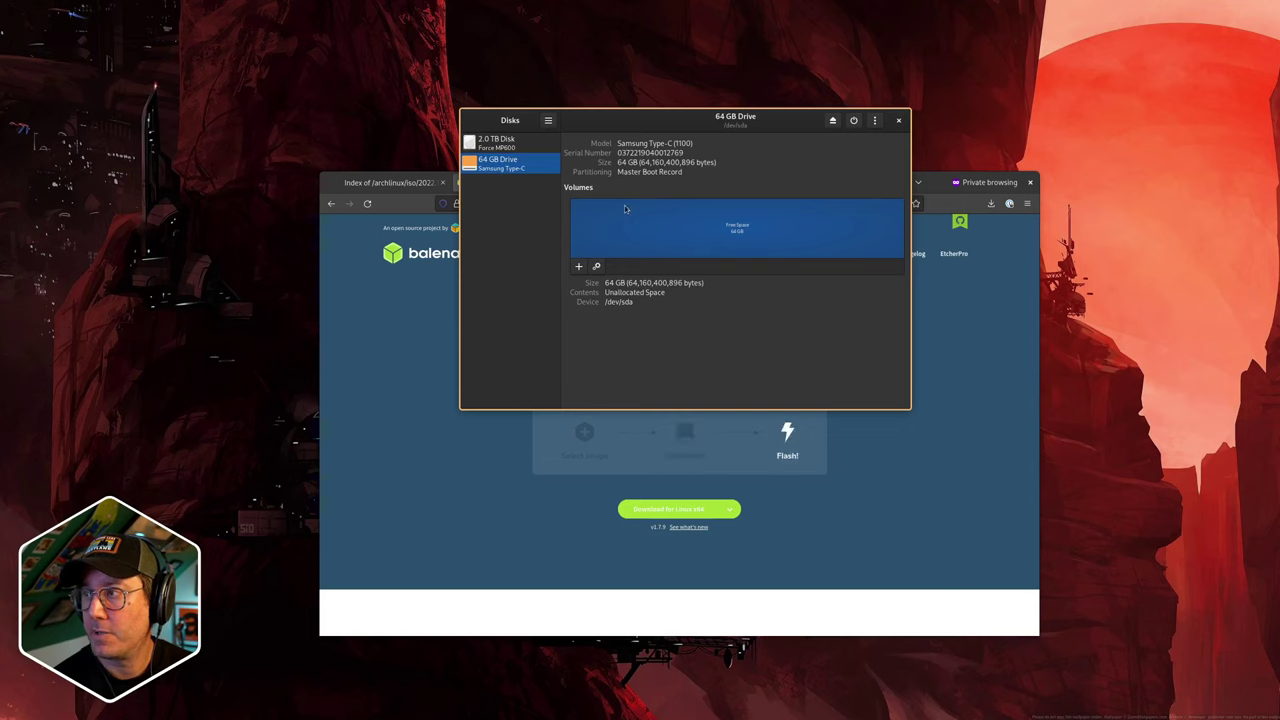
Set up a disk image restore on the 64 GB drive using archlinux-2022.10.01-x86_64(1).iso from Downloads
{"action": "left_click", "coordinate": [875, 121]}
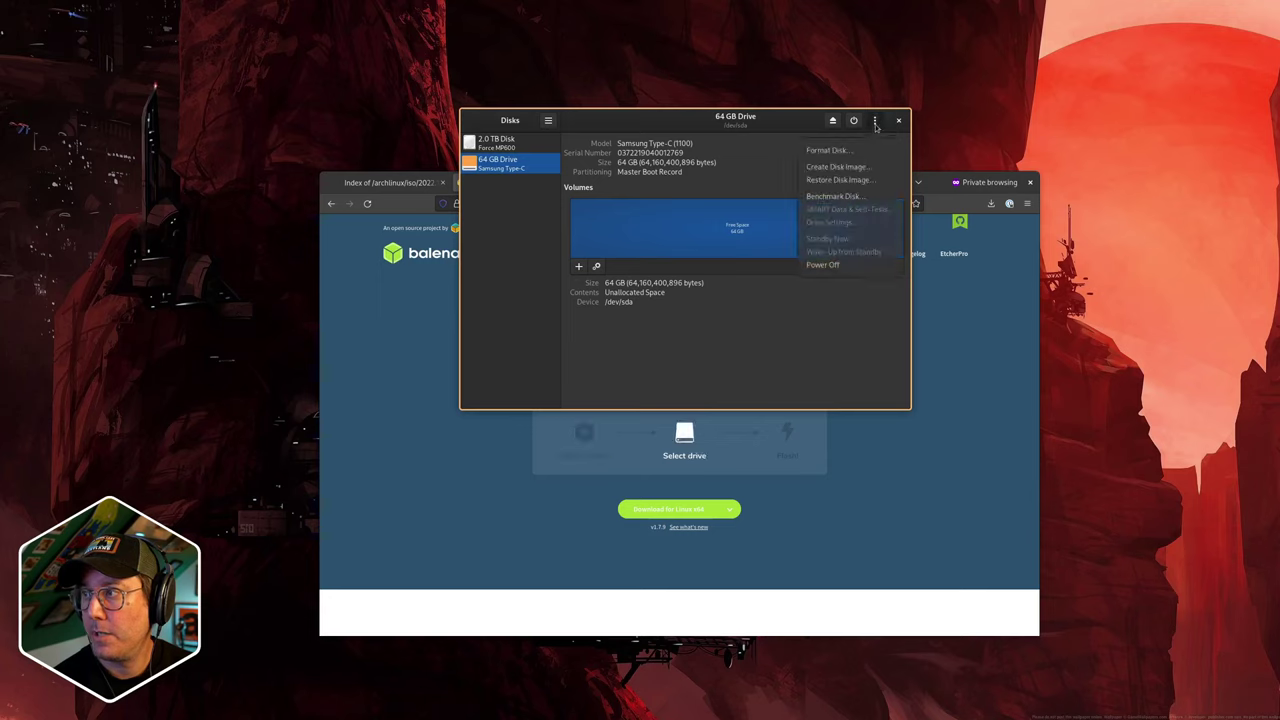
{"action": "left_click", "coordinate": [856, 181]}
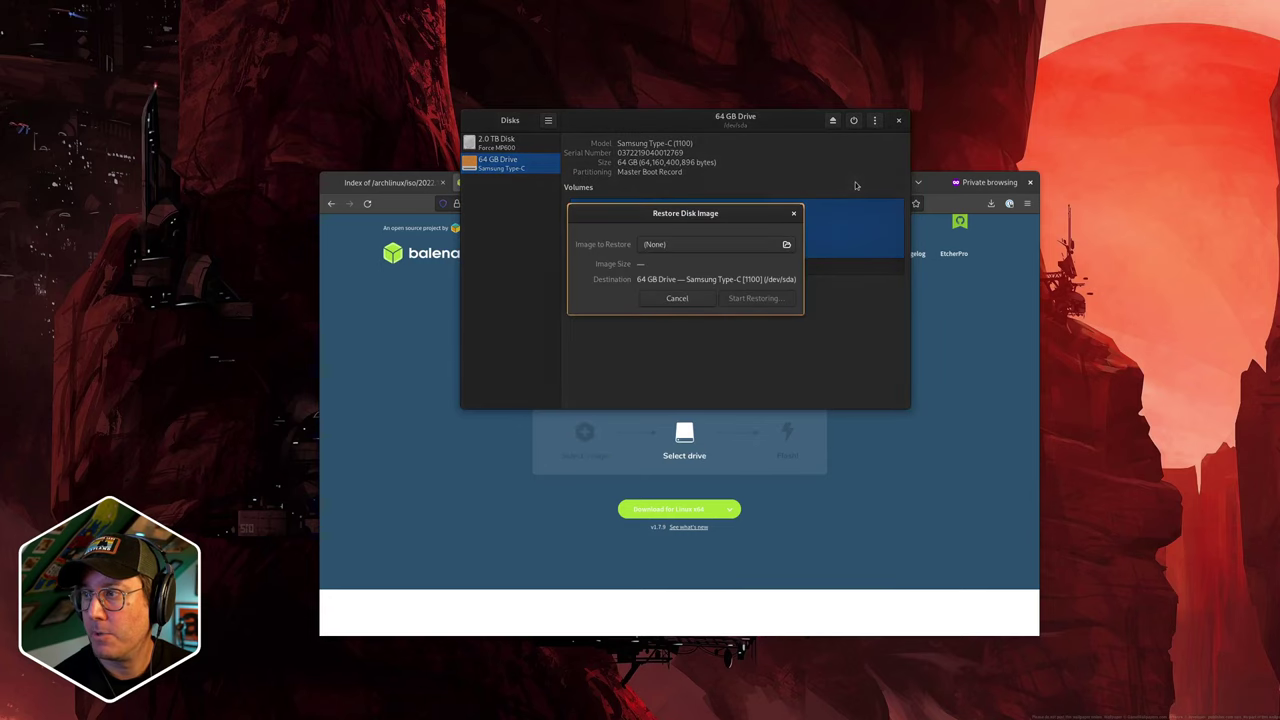
{"action": "left_click", "coordinate": [786, 245]}
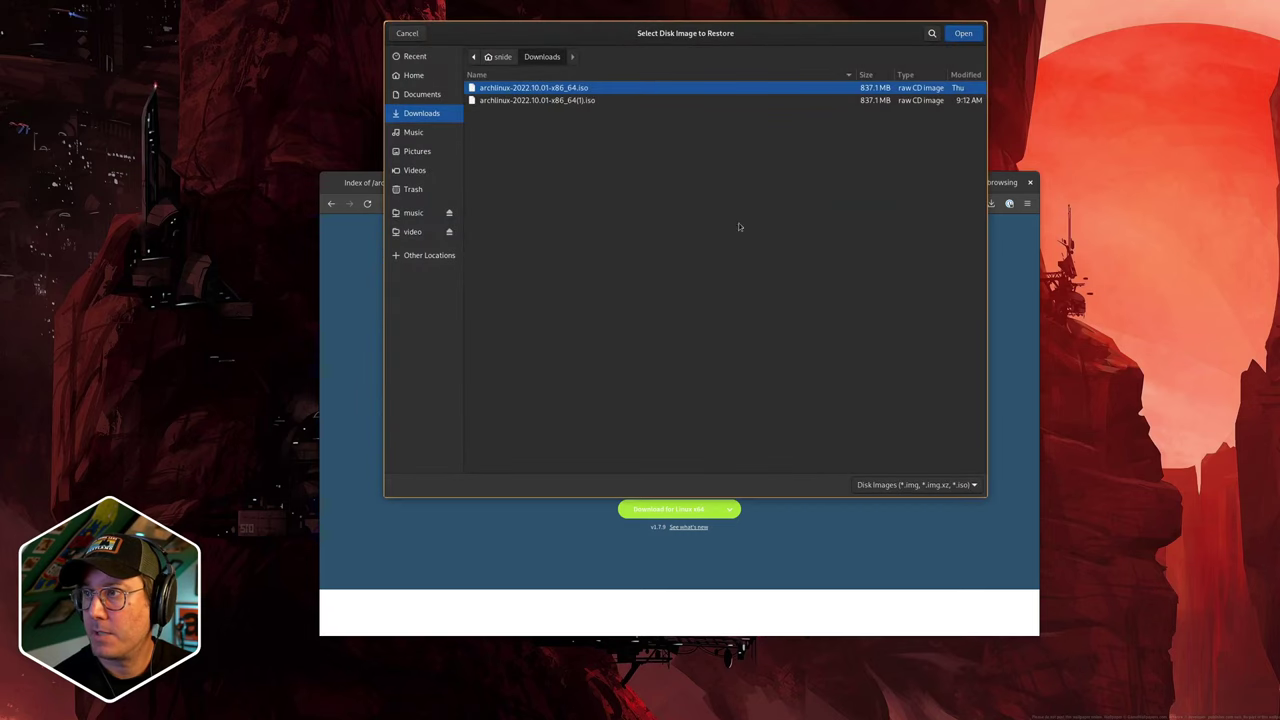
{"action": "left_click", "coordinate": [555, 101]}
{"action": "left_click", "coordinate": [548, 88]}
{"action": "left_click", "coordinate": [559, 102]}
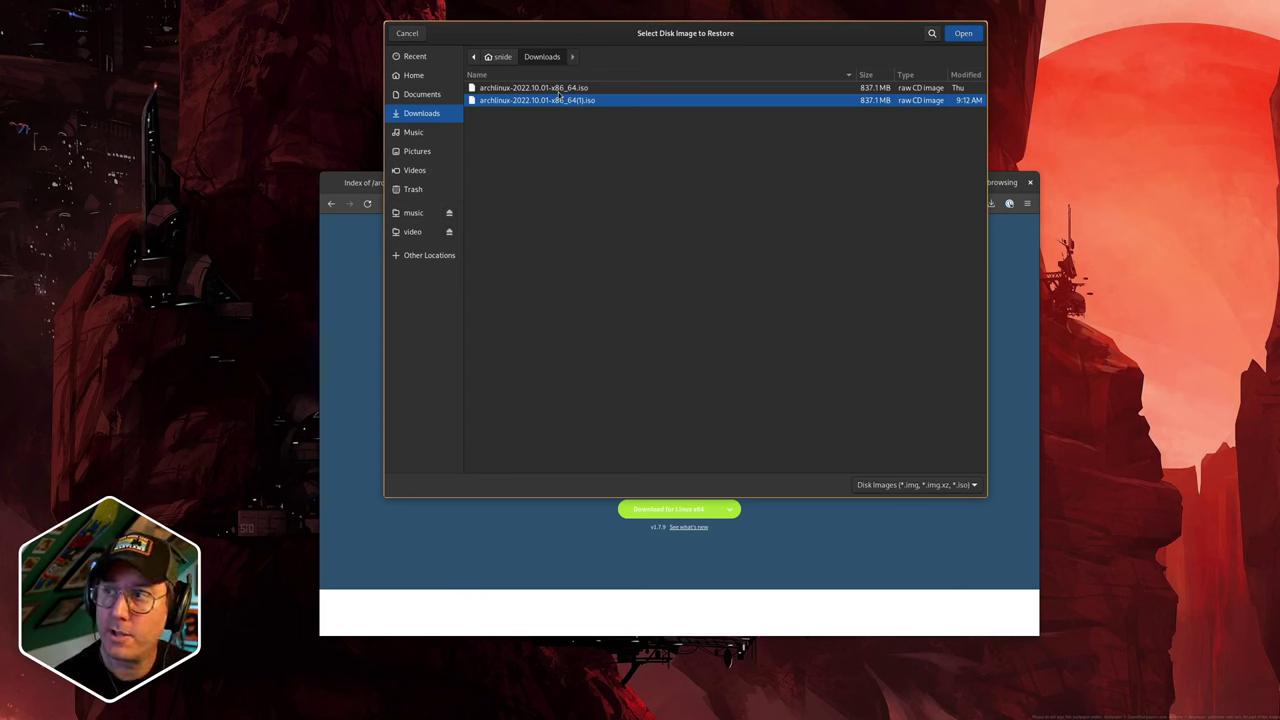
{"action": "left_click", "coordinate": [968, 35]}
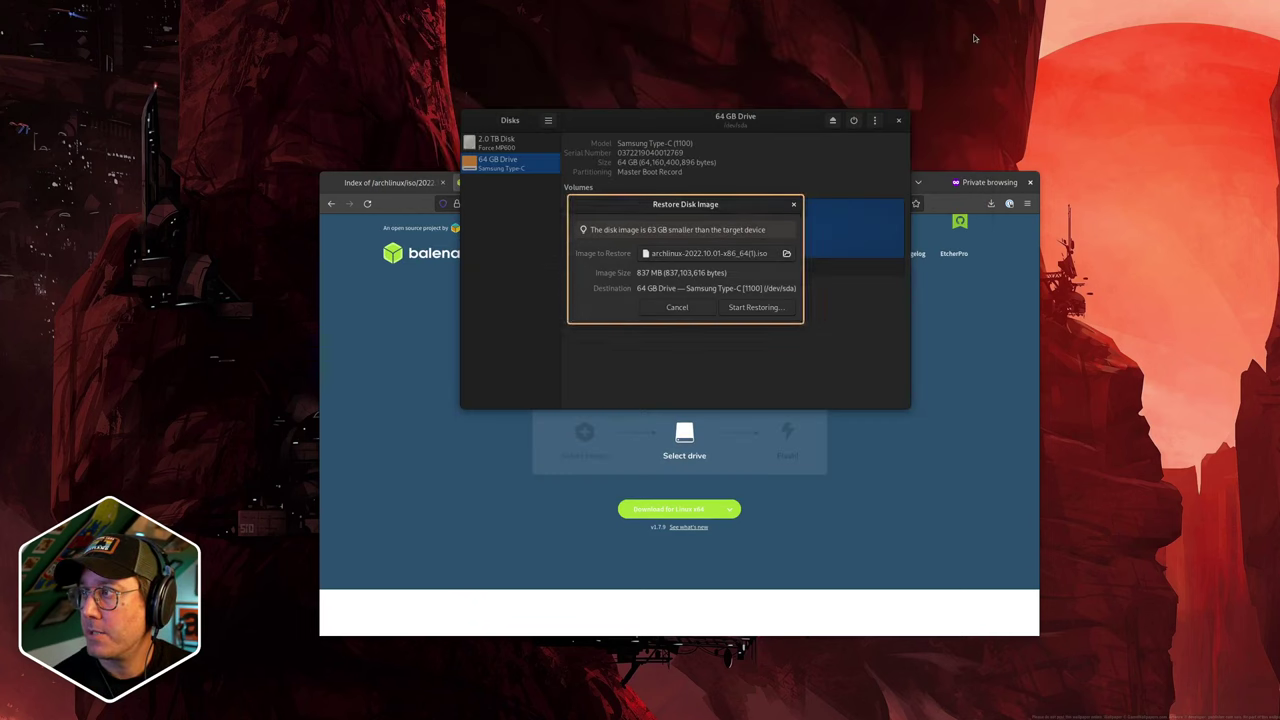
Write the disk image to the 64 GB drive, authenticating with the account password, and eject the drive
{"action": "left_click", "coordinate": [741, 309]}
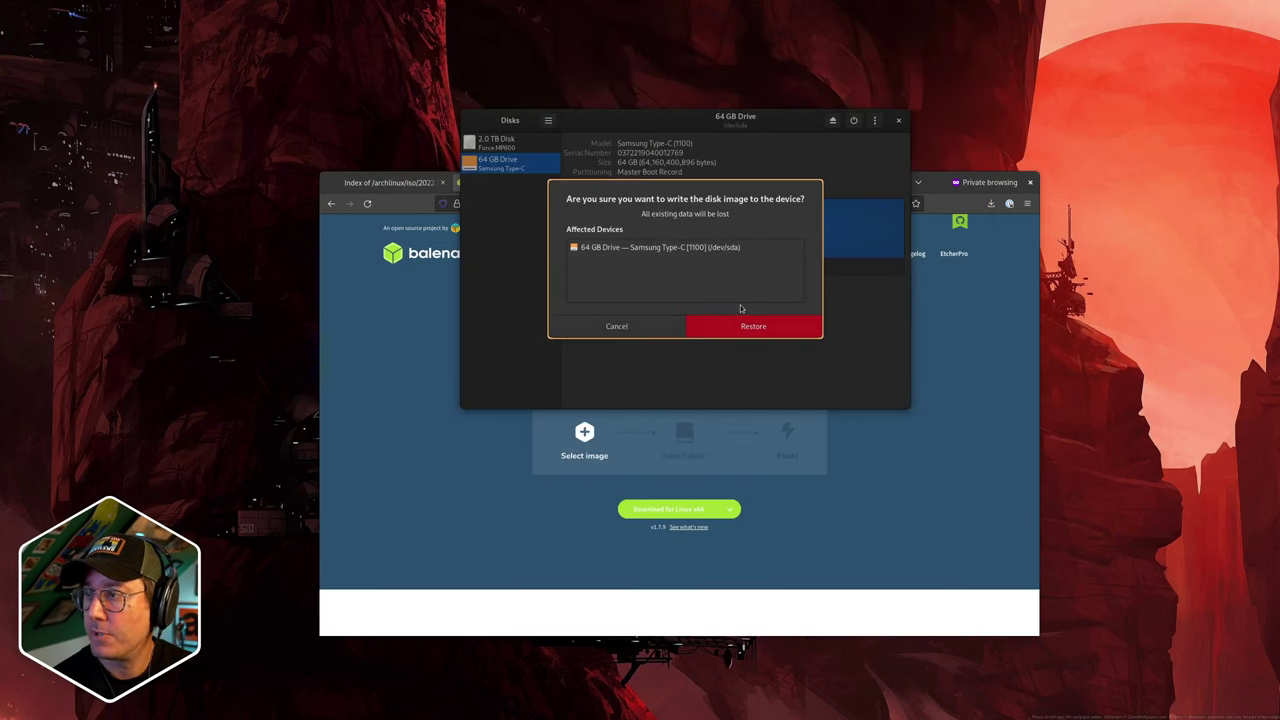
{"action": "left_click", "coordinate": [749, 331]}
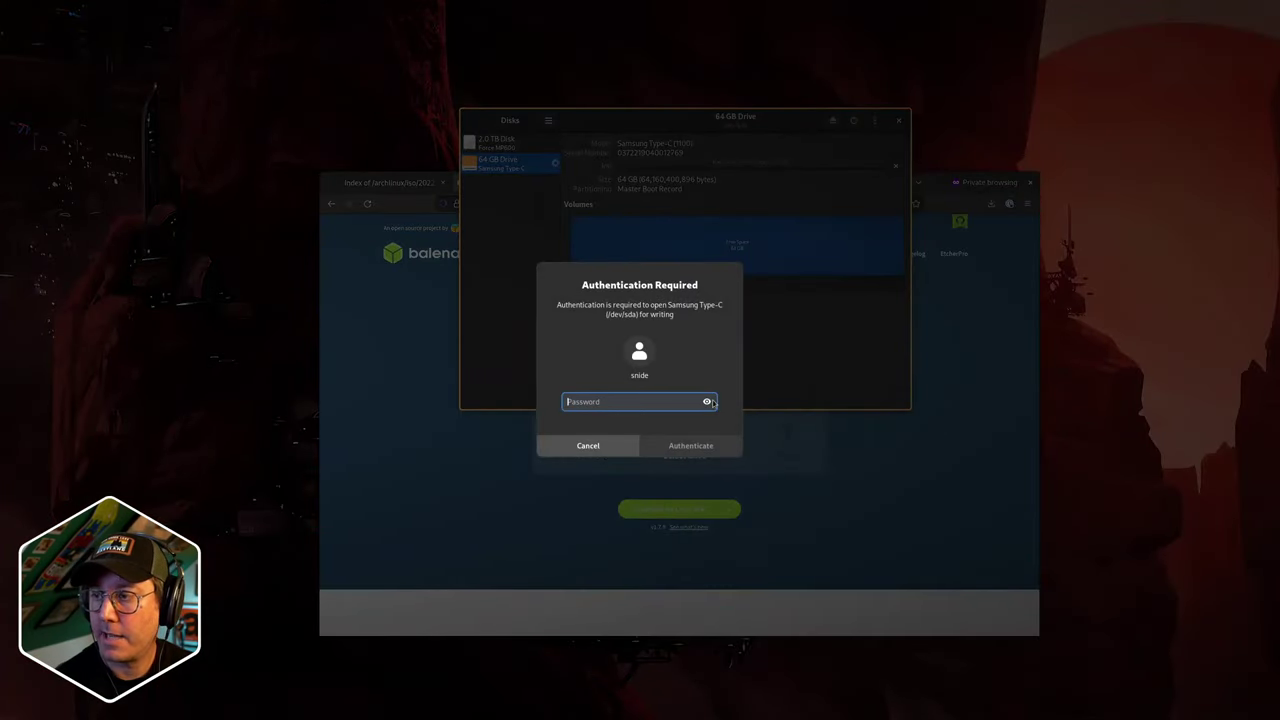
{"action": "type", "text": "•••••••••••"}
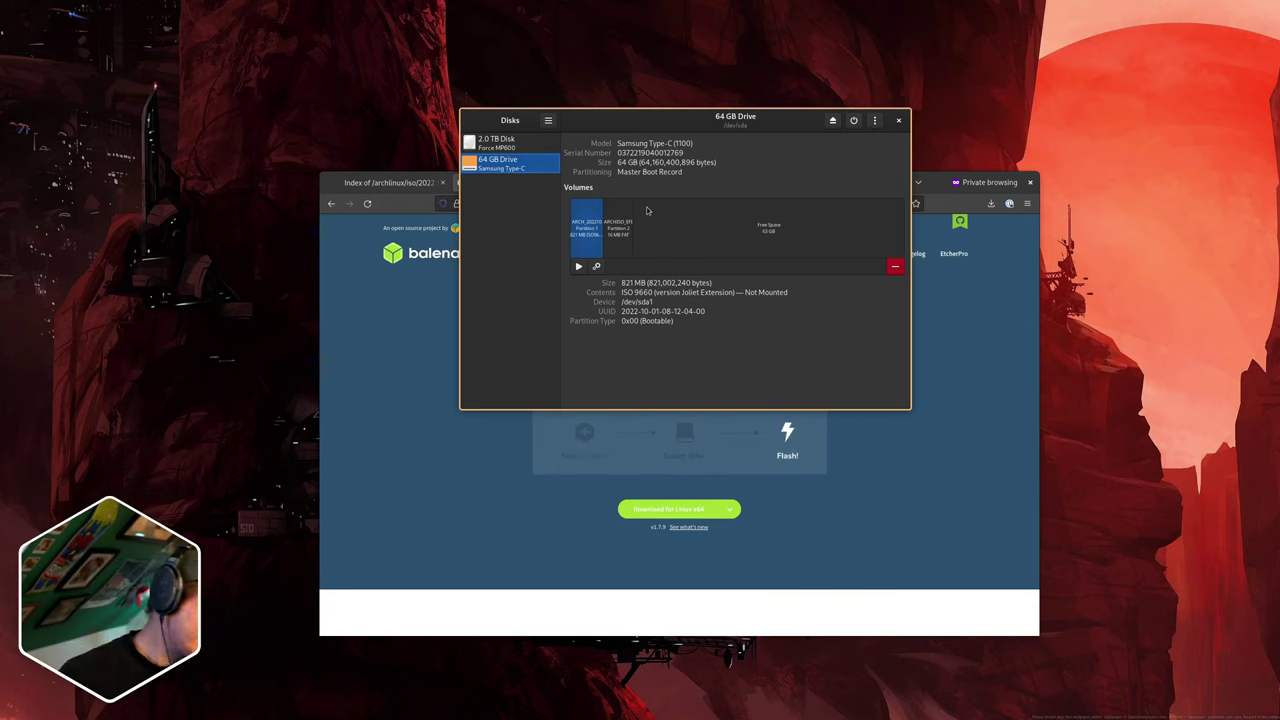
{"action": "left_click", "coordinate": [832, 121]}
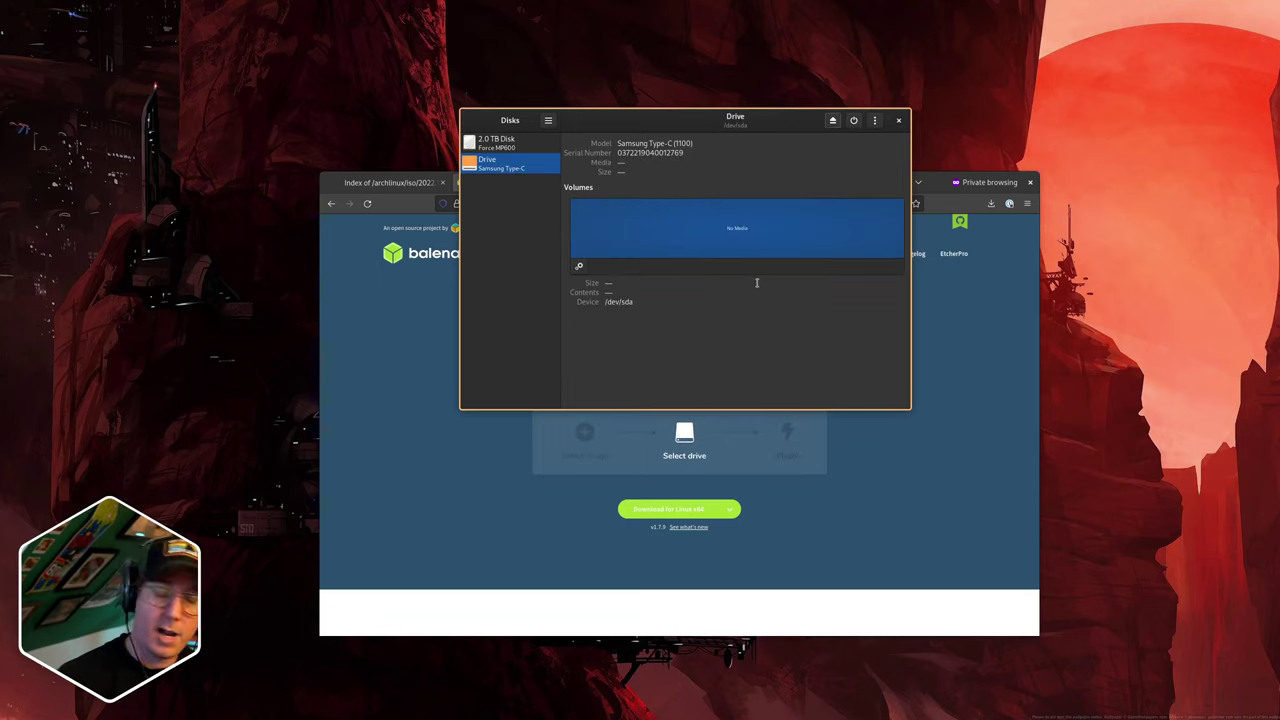